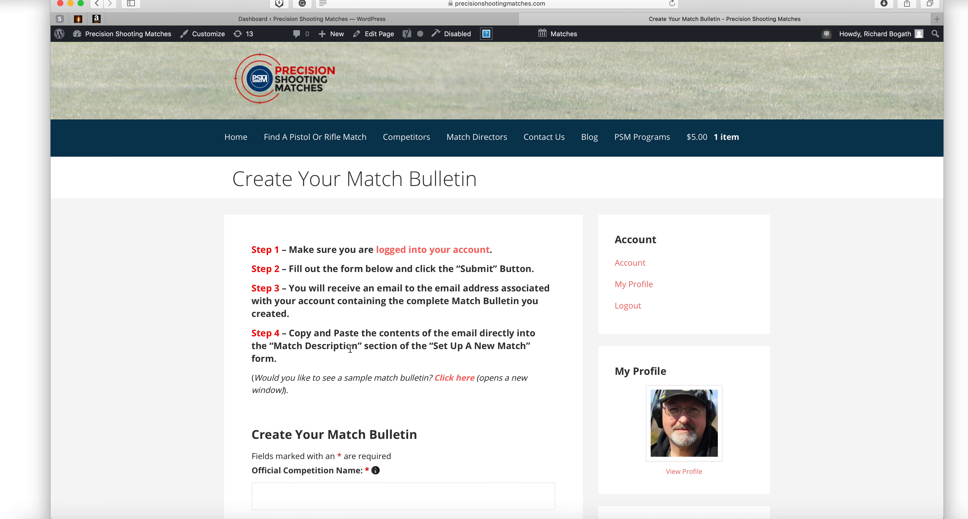
Scroll to the Official Competition Name and Match Classification fields, focusing them without typing and checking their info icons.
scroll(350, 348, down, 5)
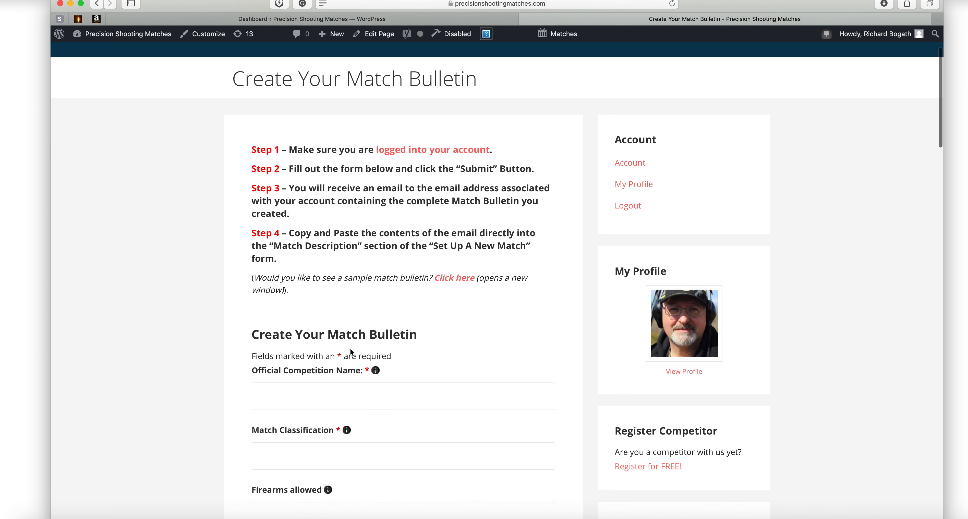
scroll(350, 349, down, 2)
scroll(351, 349, down, 3)
scroll(350, 349, down, 1)
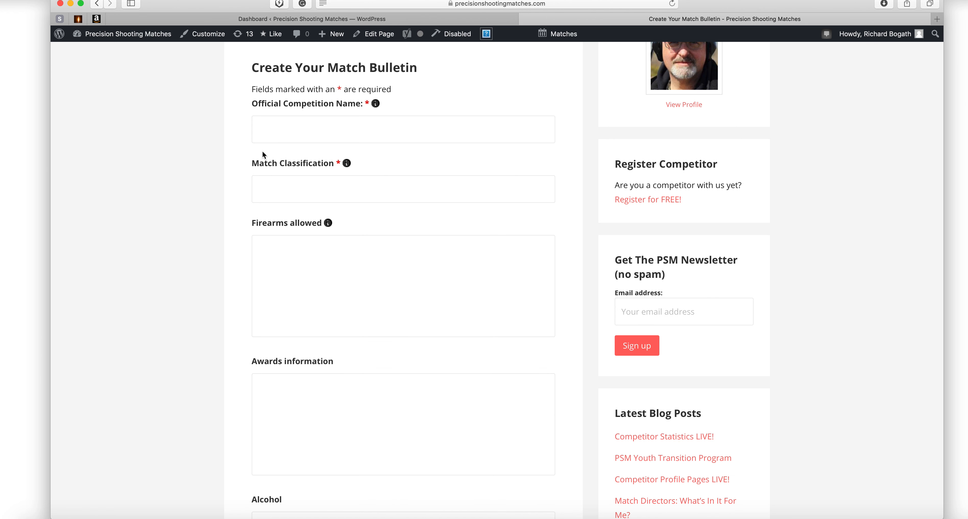
click(279, 126)
click(362, 129)
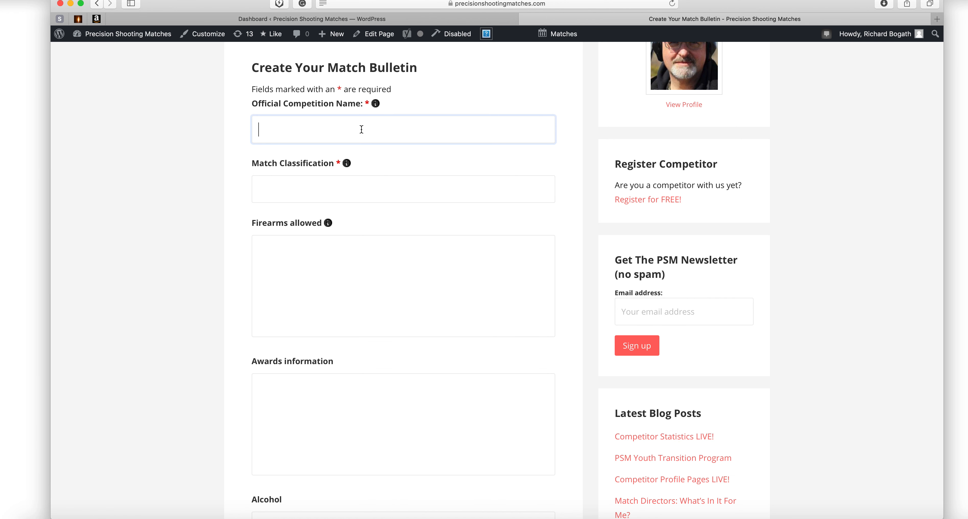
click(316, 188)
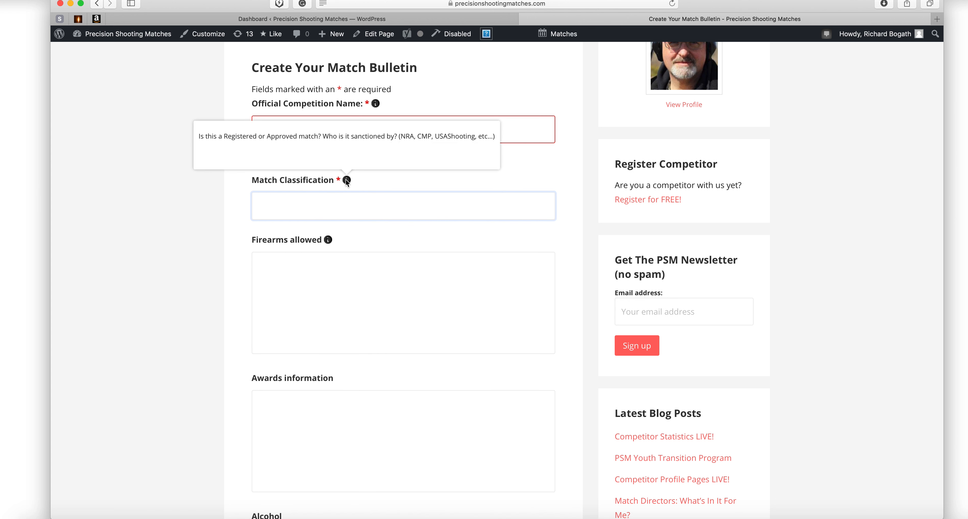
mouse_move(348, 180)
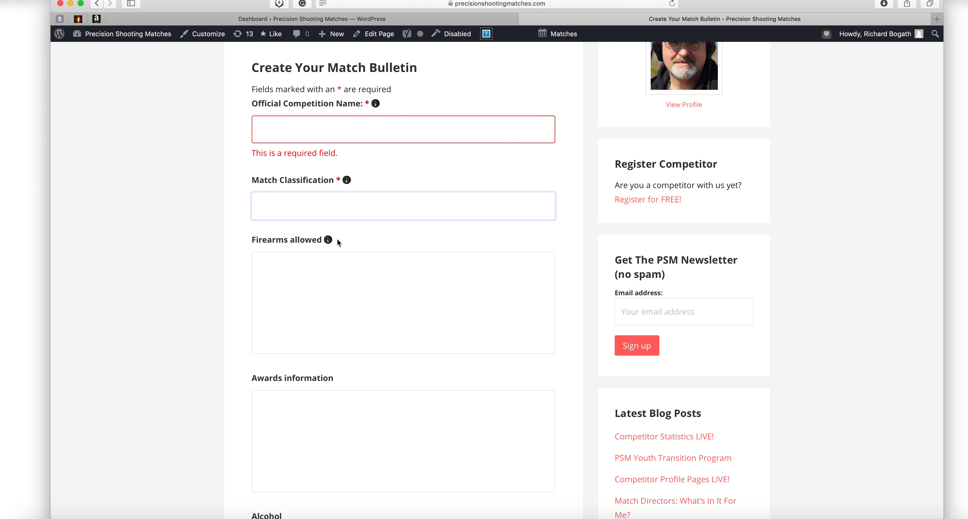
mouse_move(329, 239)
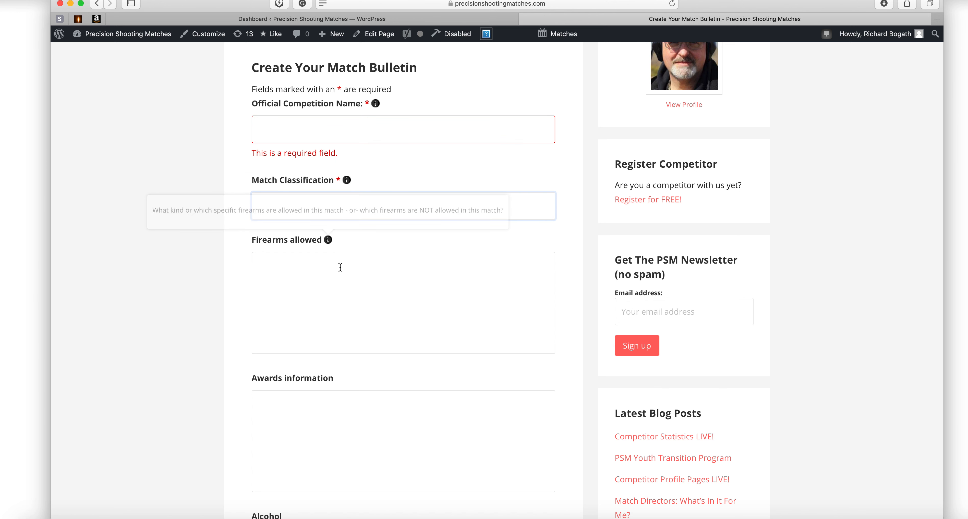
Scroll further down the form and focus the seven-plus-three captcha answer field, leaving it empty.
scroll(343, 268, down, 5)
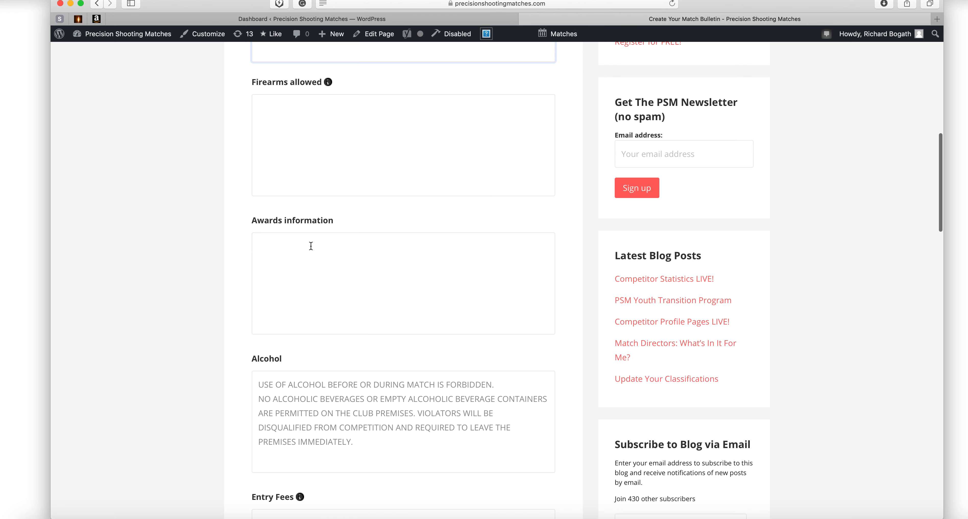
scroll(360, 283, down, 4)
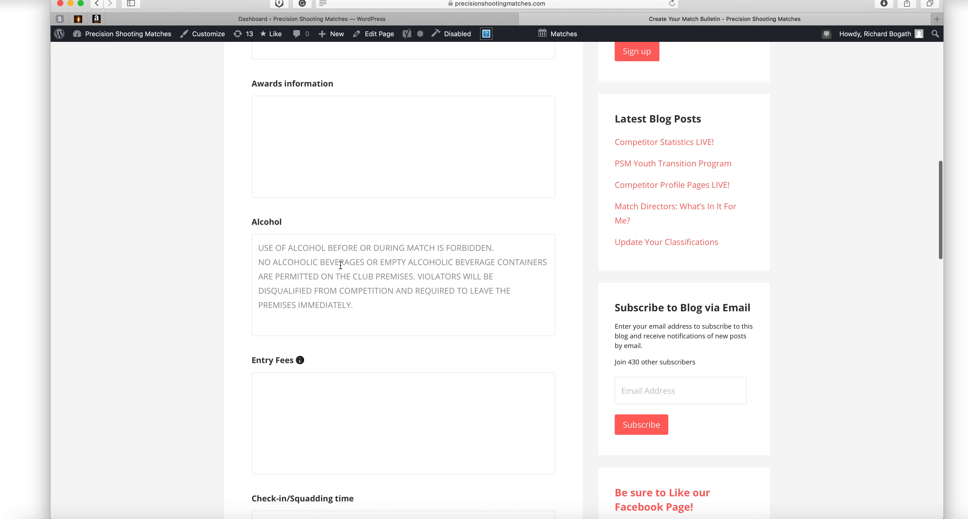
scroll(344, 265, down, 4)
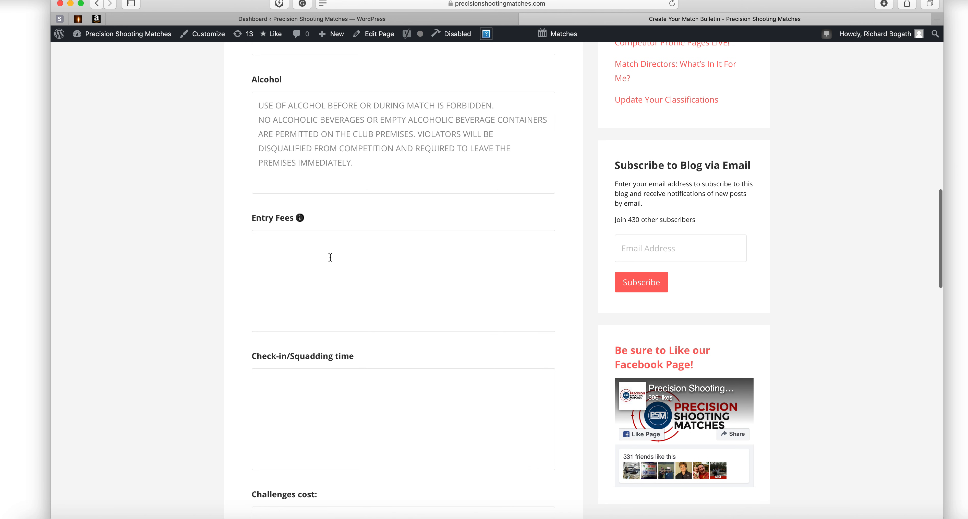
mouse_move(301, 217)
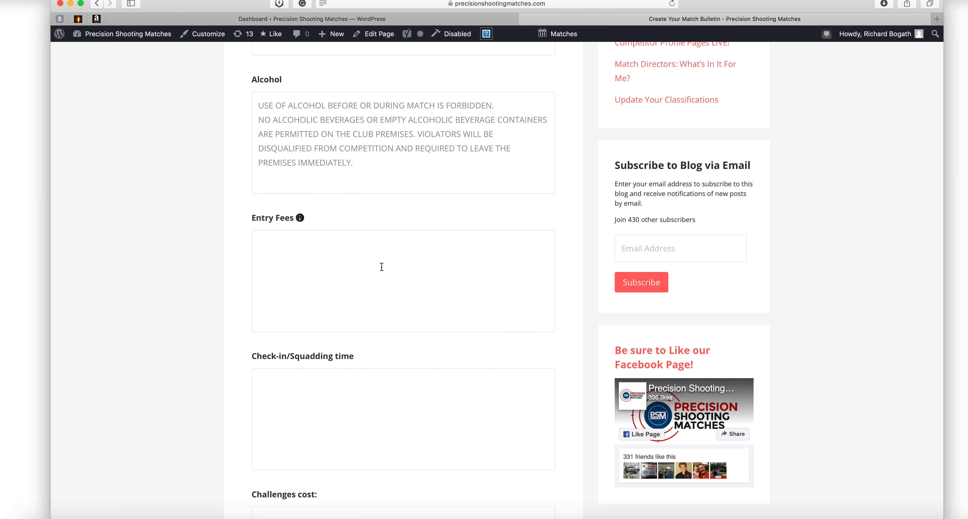
scroll(383, 268, down, 4)
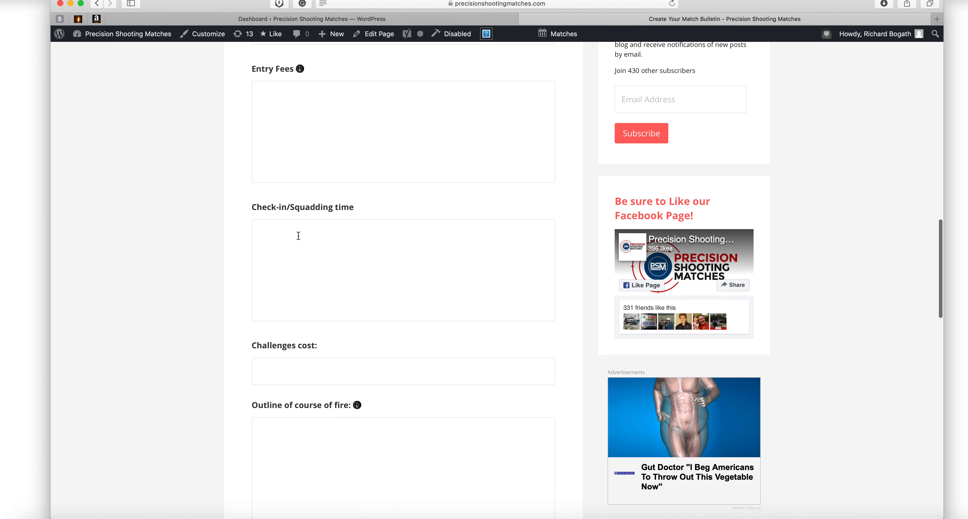
scroll(384, 327, down, 8)
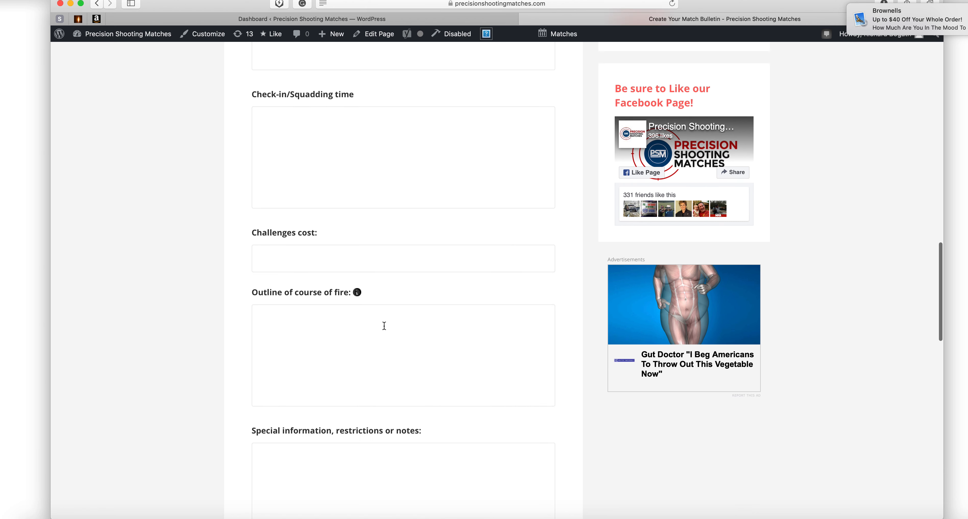
scroll(384, 326, down, 3)
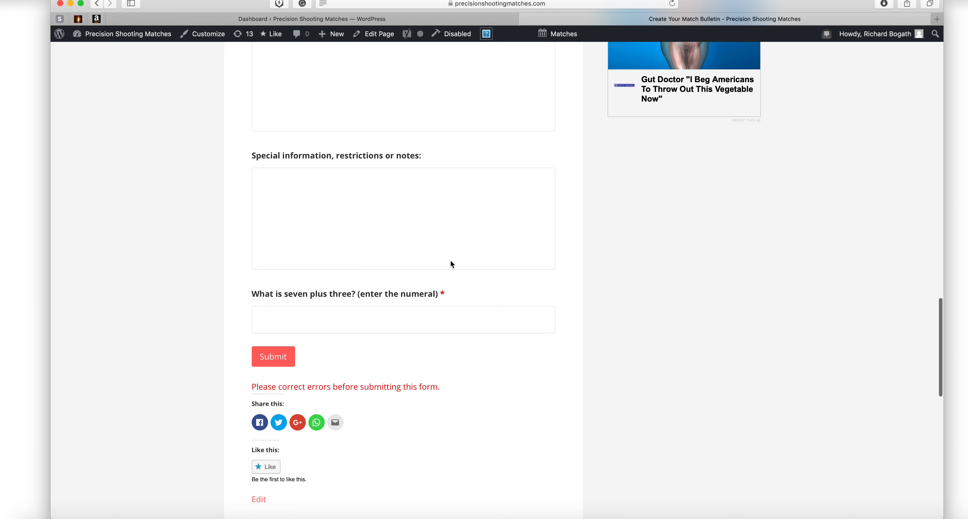
scroll(451, 263, down, 2)
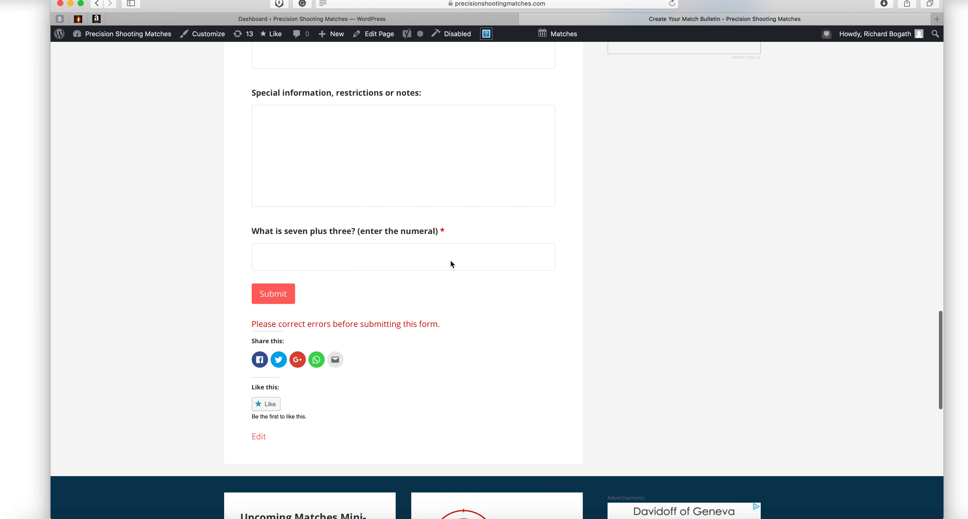
click(359, 263)
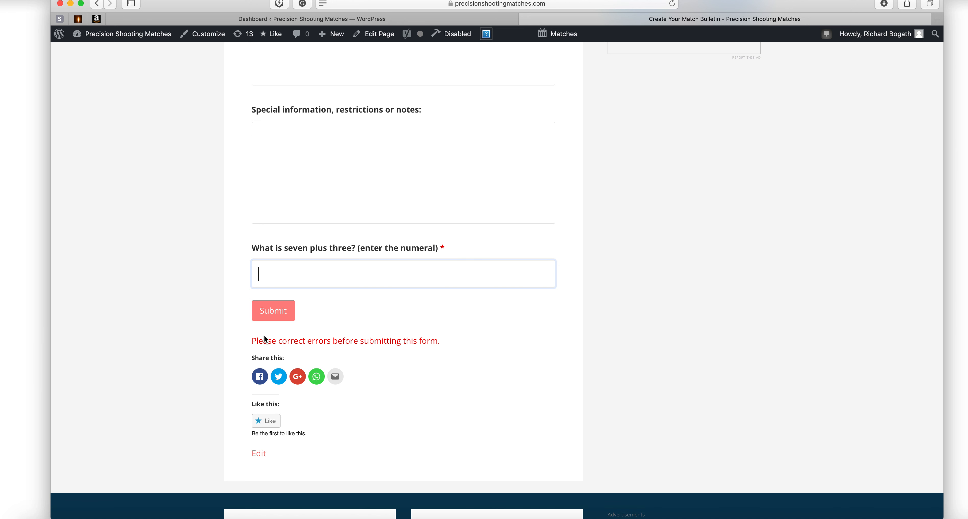
scroll(281, 317, down, 1)
scroll(280, 317, down, 1)
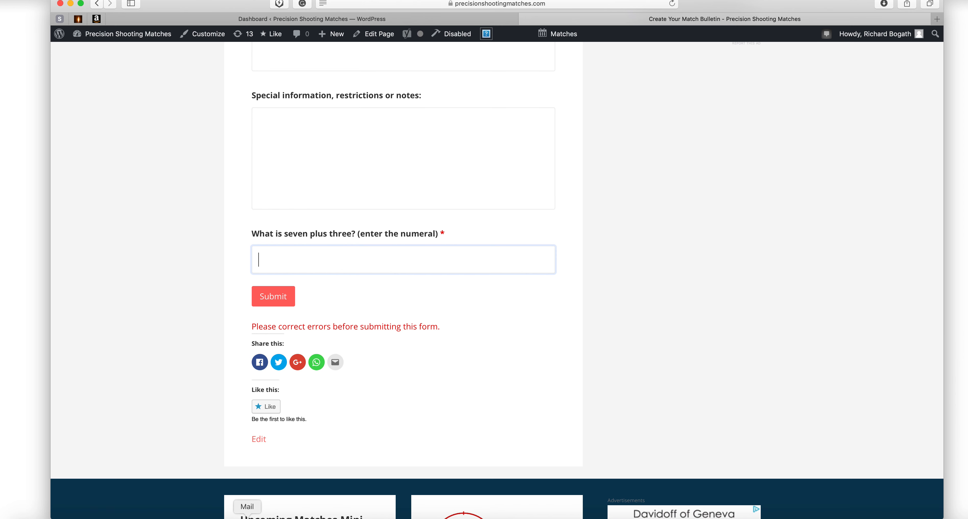
Bring up the emailed match bulletin in Apple Mail and position its window.
click(247, 518)
drag(591, 77, 662, 136)
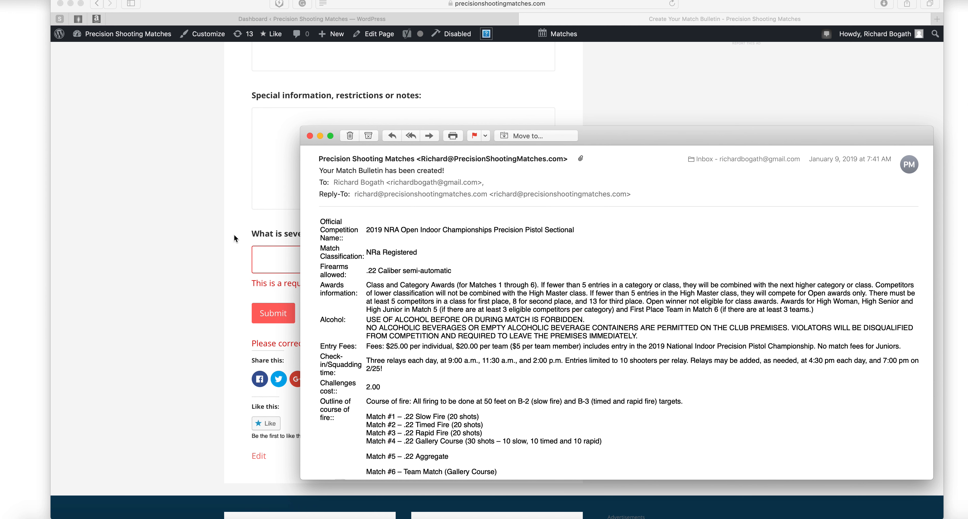
scroll(420, 225, down, 5)
scroll(432, 256, up, 5)
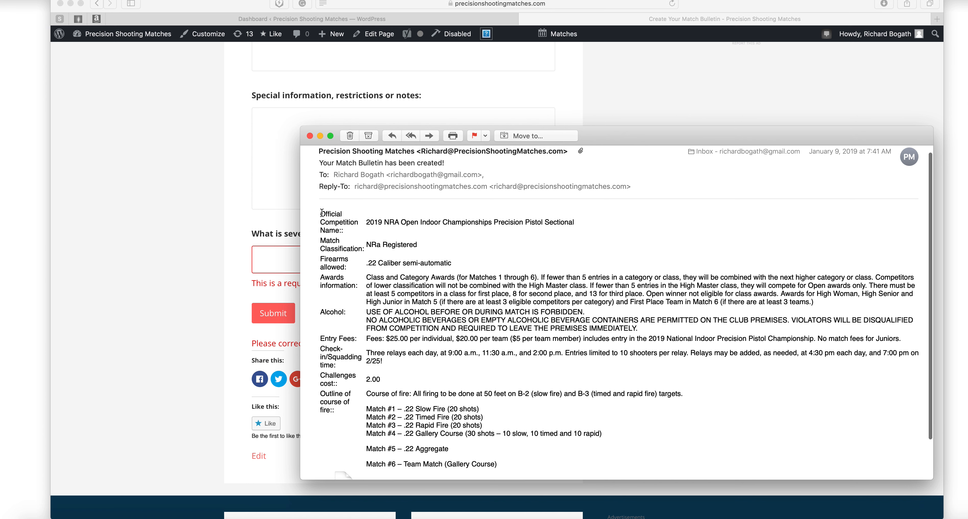
Copy the whole bulletin table from the email, then minimize Mail.
drag(320, 213, 518, 406)
right_click(483, 364)
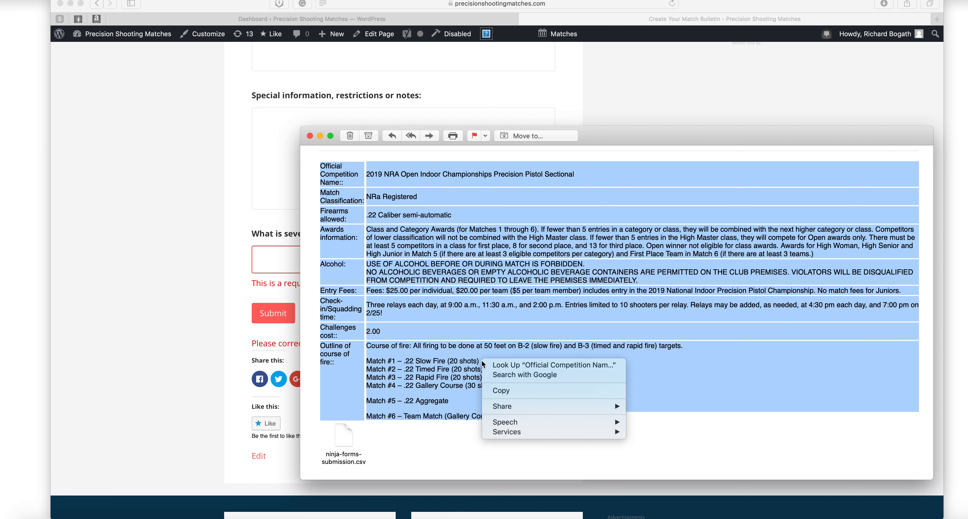
click(502, 389)
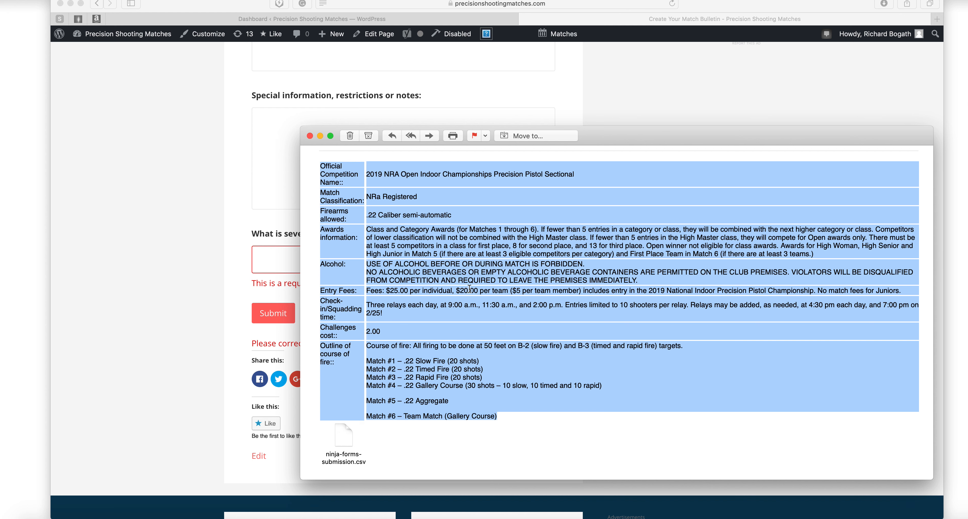
click(320, 136)
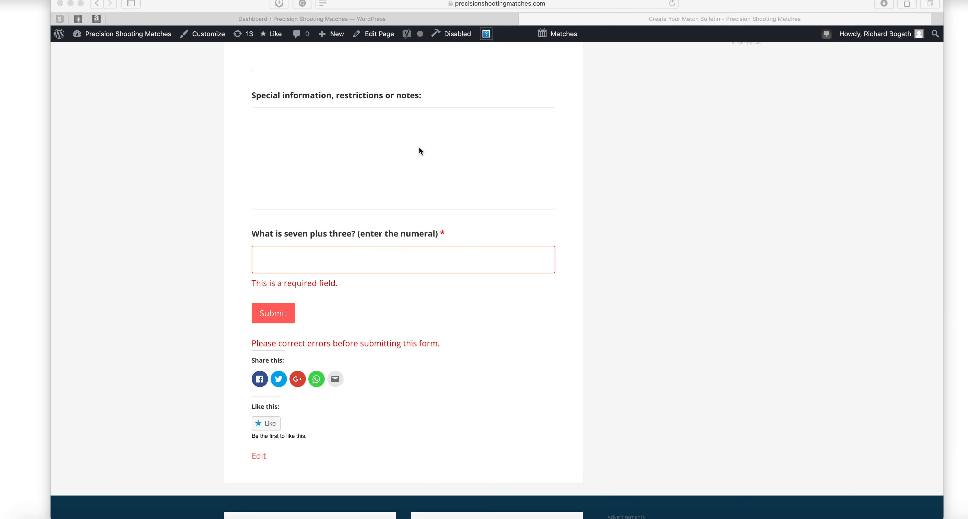
Go to Match Directors – Home and choose Set Up A New Match.
scroll(420, 149, up, 20)
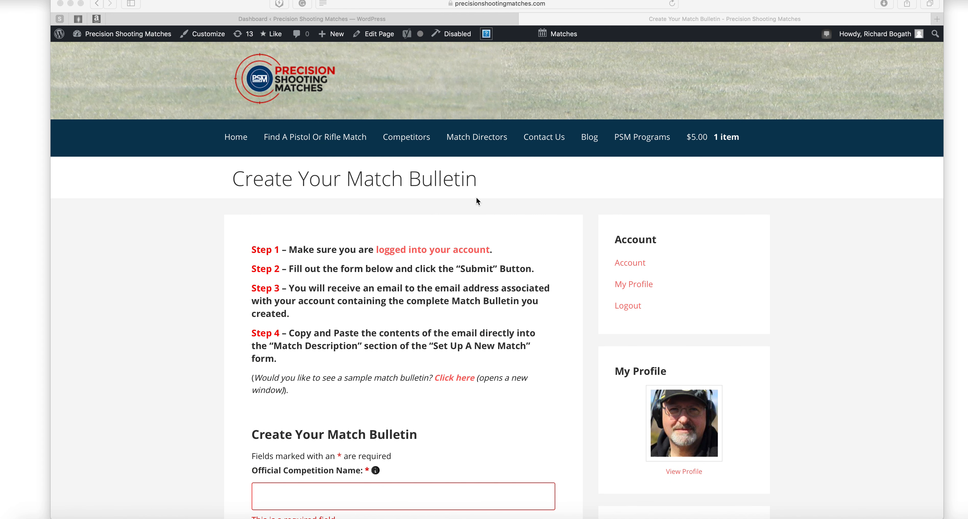
click(476, 140)
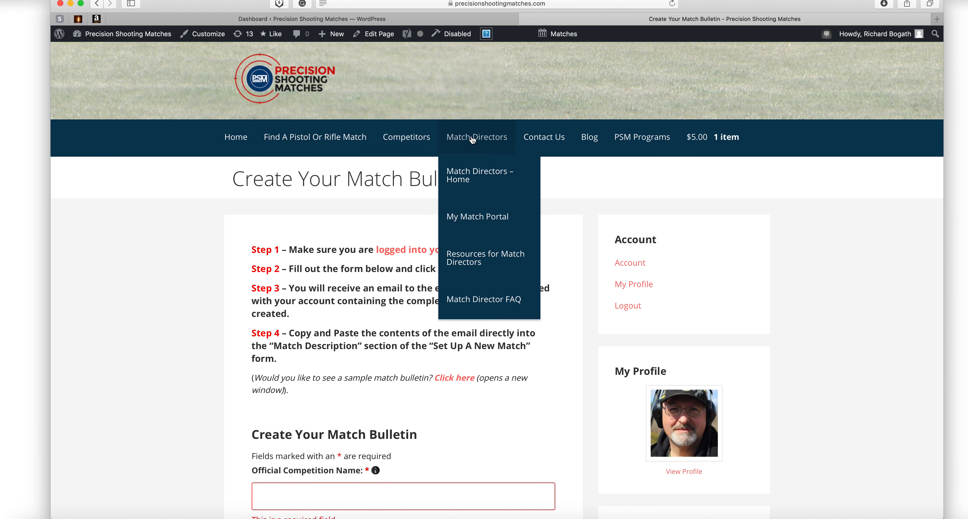
click(471, 179)
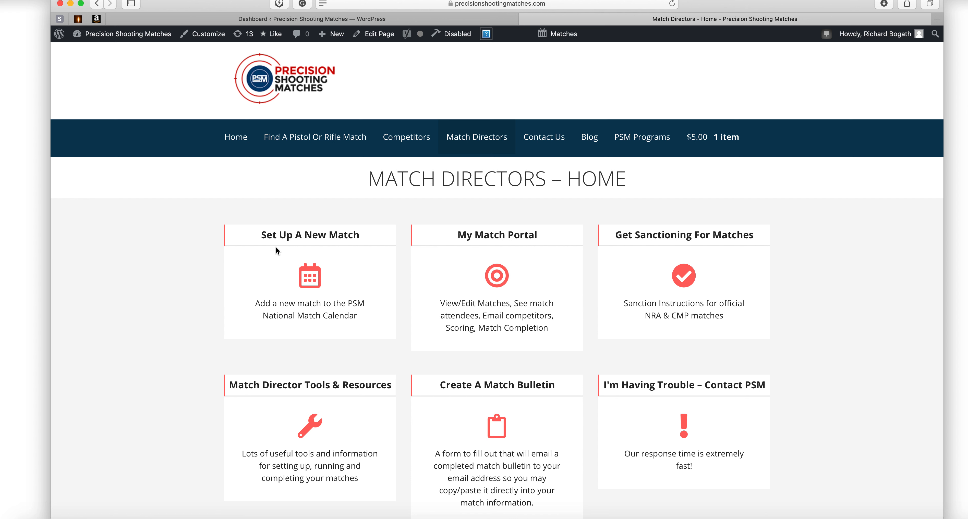
click(311, 279)
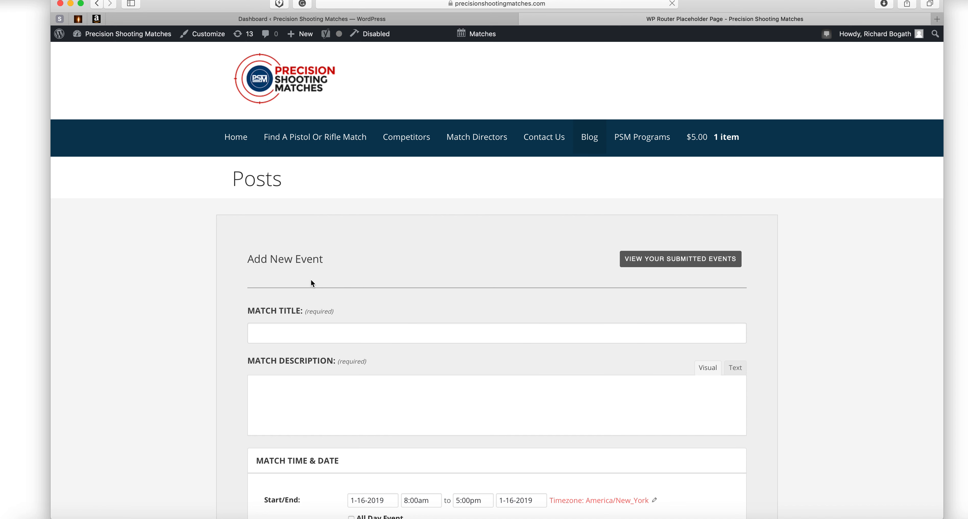
scroll(311, 279, down, 3)
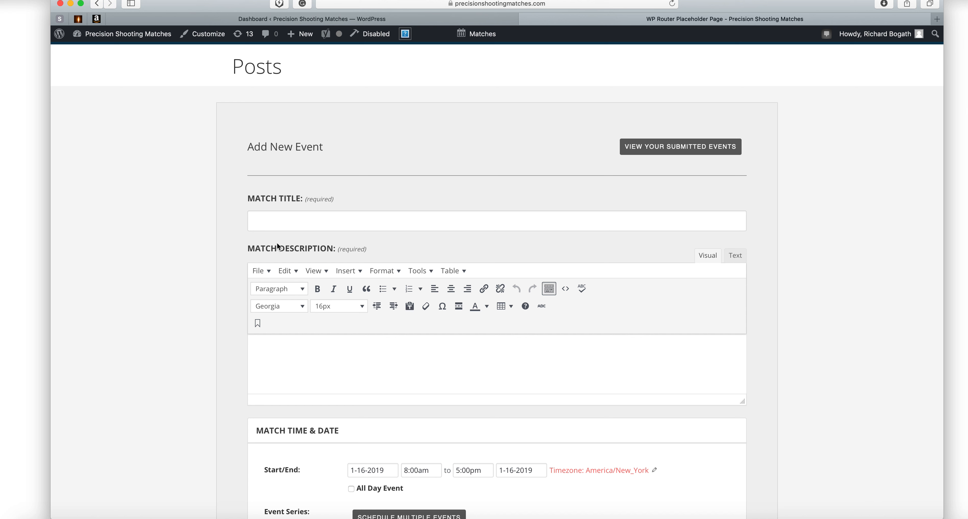
Paste the copied bulletin table into Match Description and drag the editor taller.
click(289, 348)
right_click(289, 348)
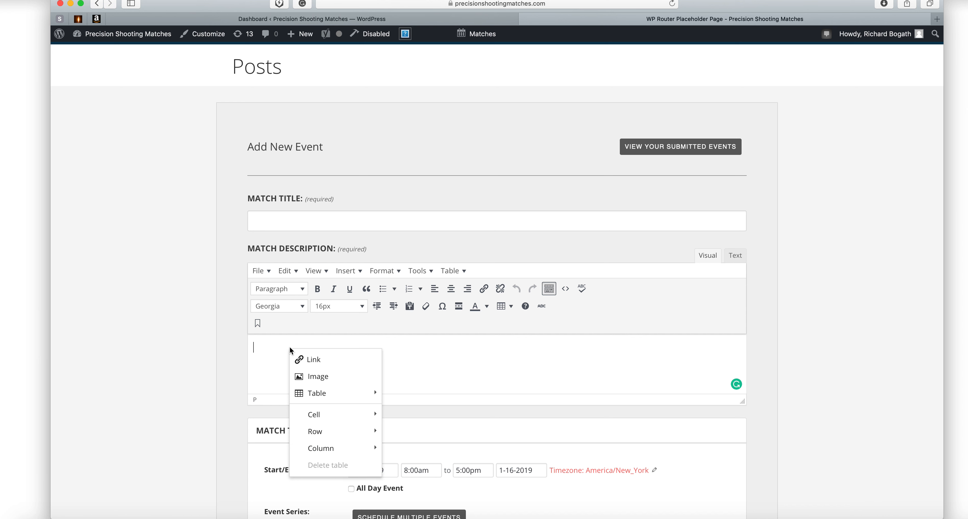
click(273, 353)
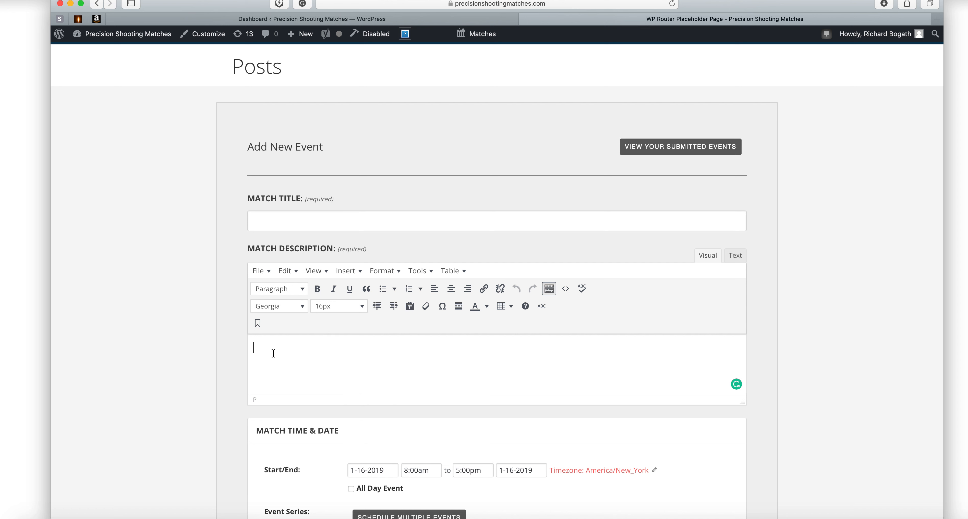
key(super+v)
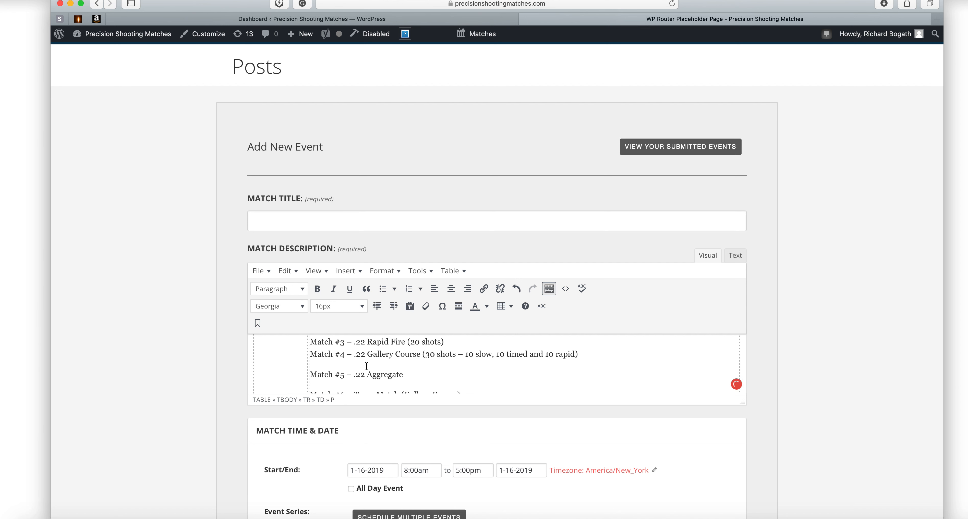
scroll(364, 367, up, 5)
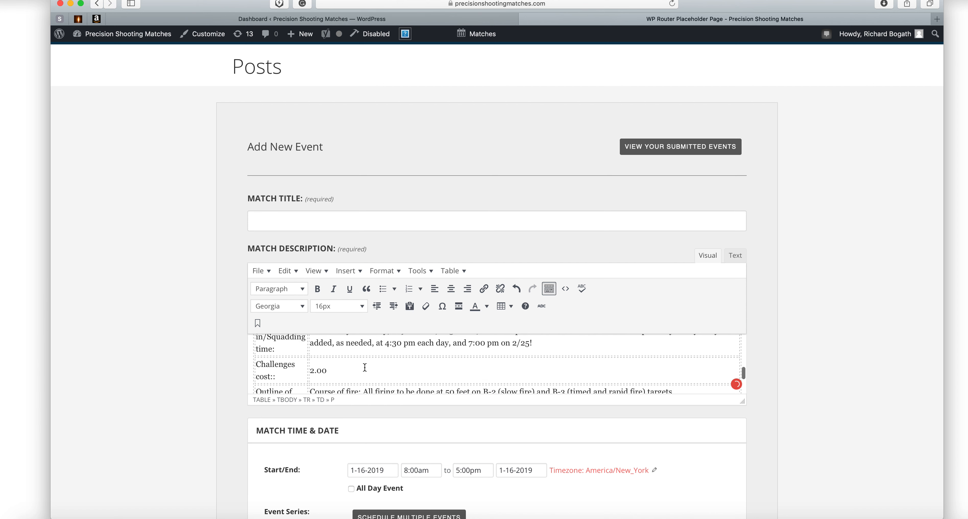
scroll(365, 368, up, 10)
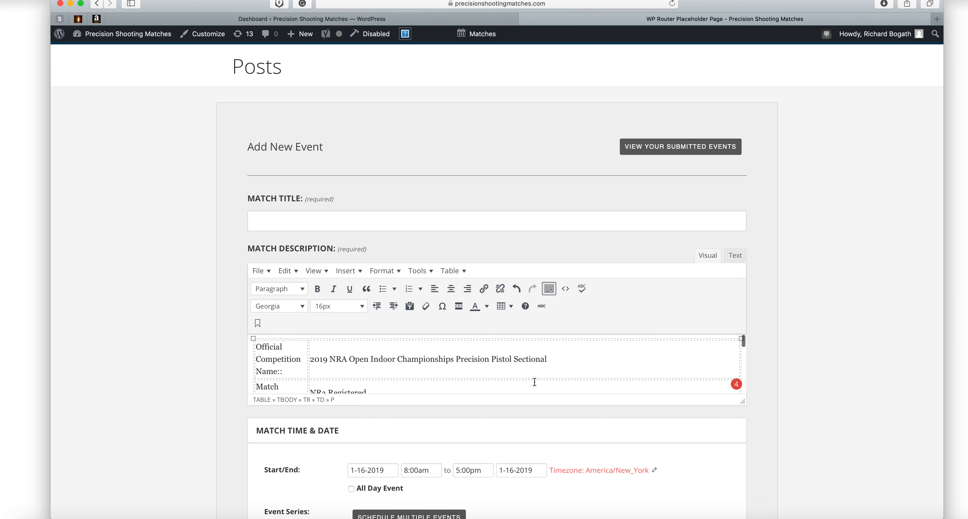
scroll(822, 322, down, 3)
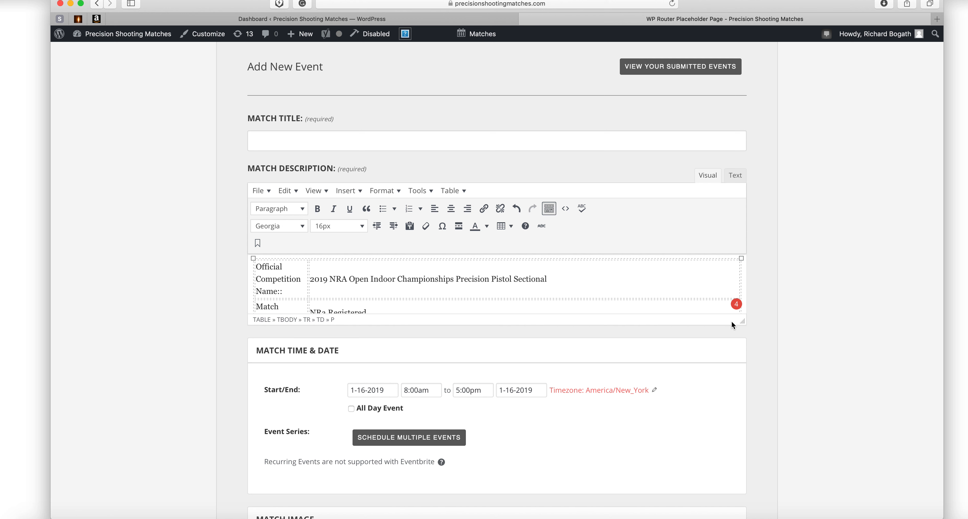
drag(745, 322, 741, 470)
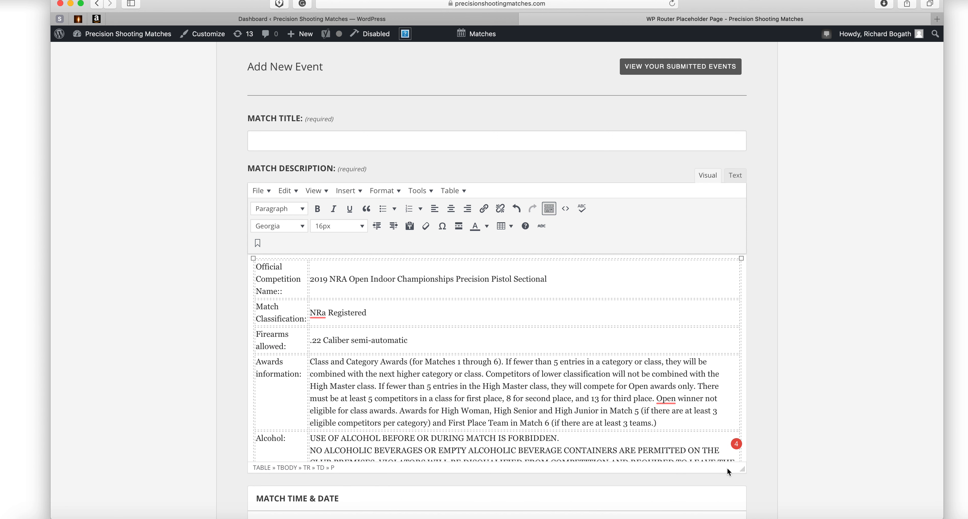
scroll(610, 332, down, 10)
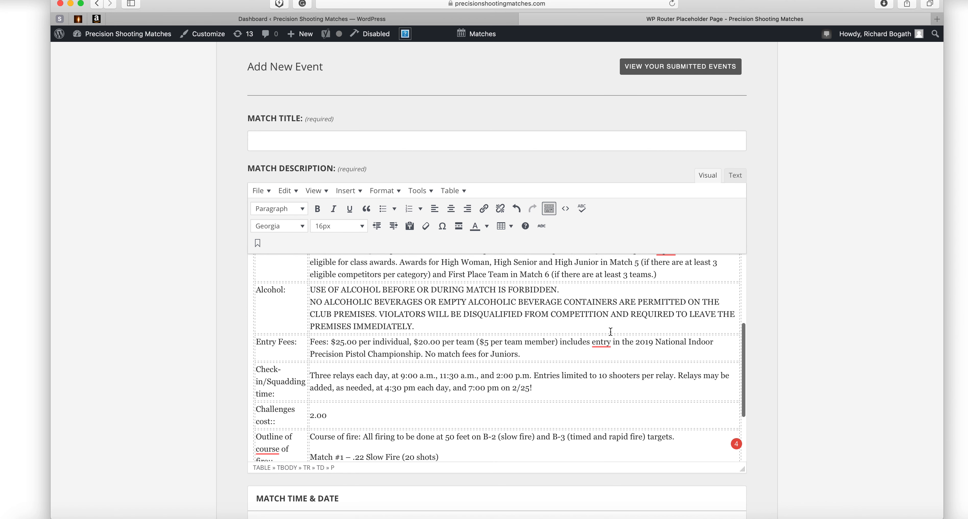
scroll(611, 332, up, 5)
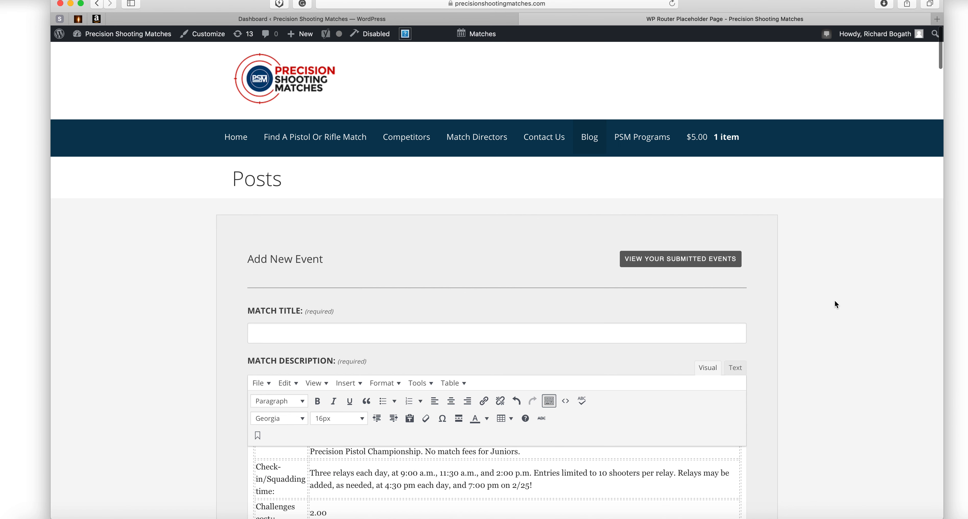
Enter 'Test match' in the Match Title field.
scroll(835, 301, down, 5)
click(325, 126)
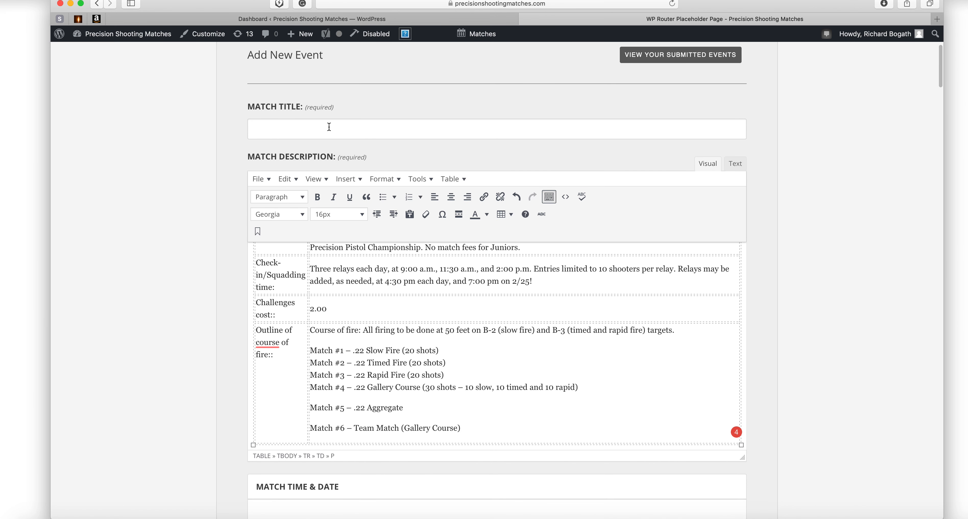
text(Test match)
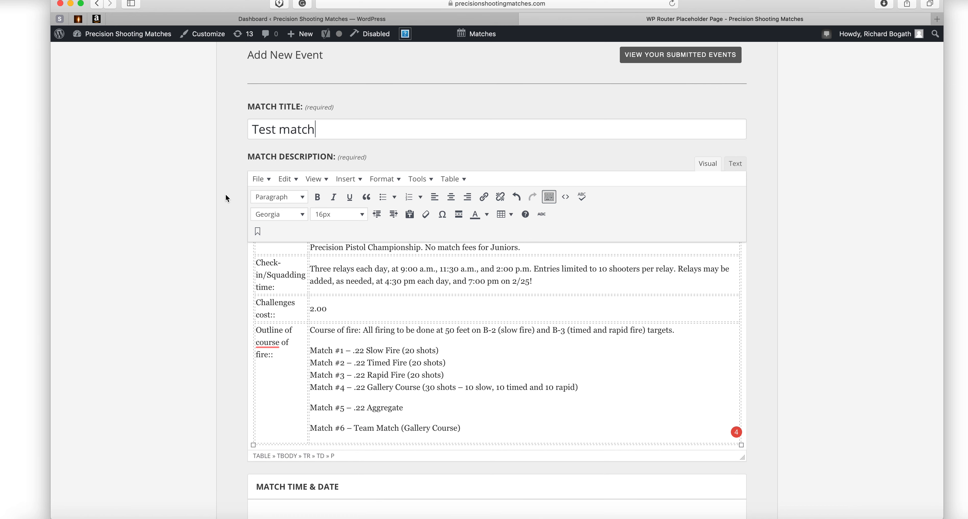
scroll(233, 196, down, 1)
scroll(233, 193, down, 5)
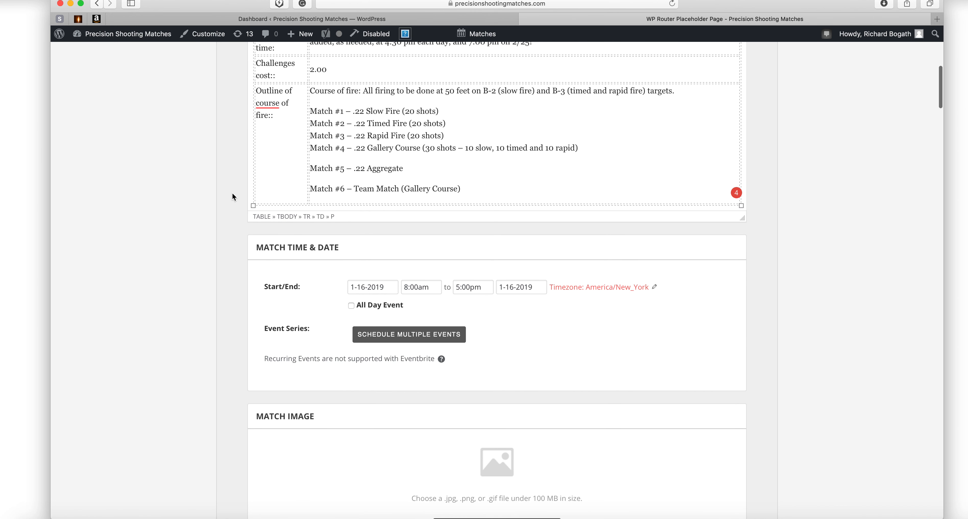
scroll(233, 193, up, 2)
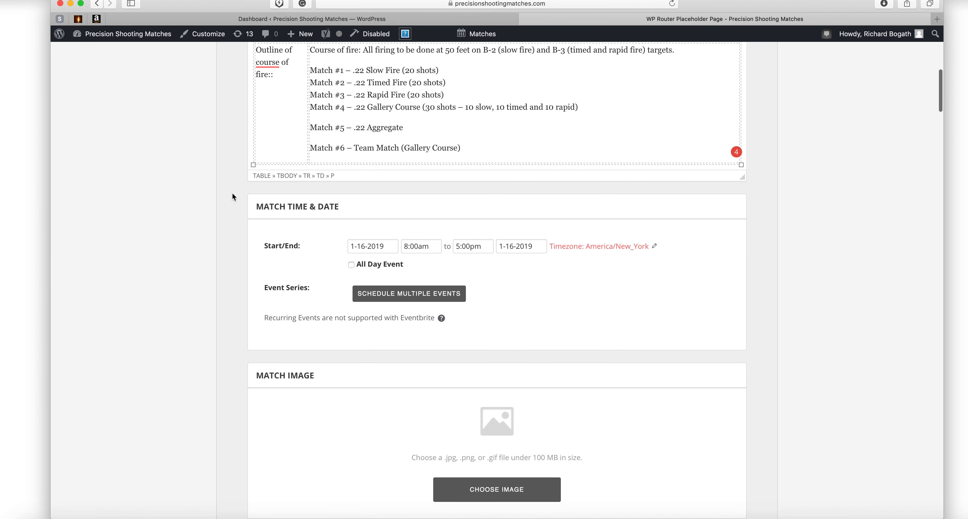
scroll(233, 193, down, 4)
scroll(233, 193, down, 3)
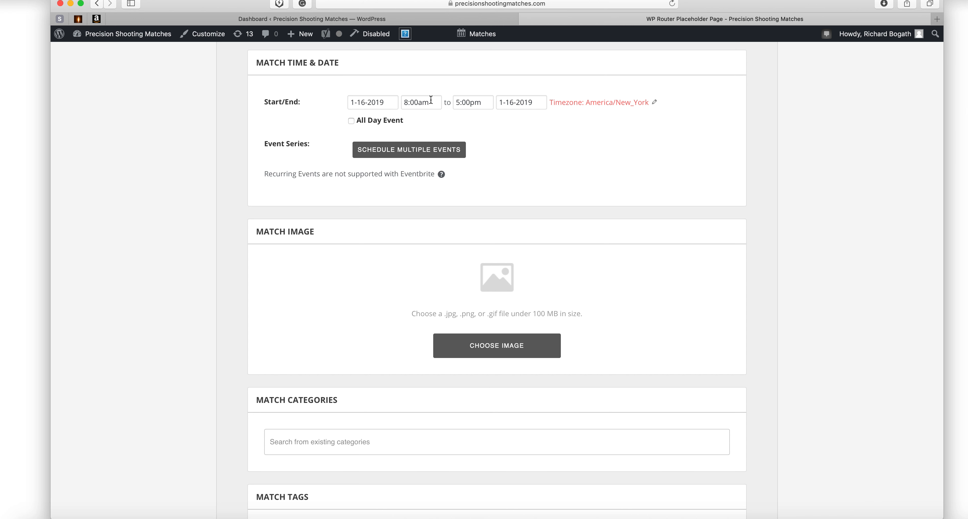
Set the match for January 26 with 9:00am–1:30pm times, then mark it All Day Event.
click(373, 102)
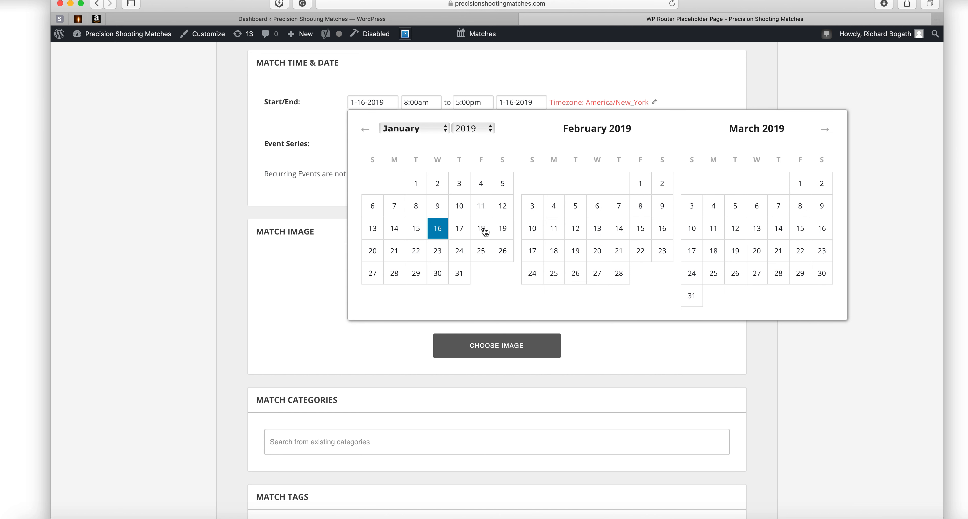
click(503, 251)
click(415, 102)
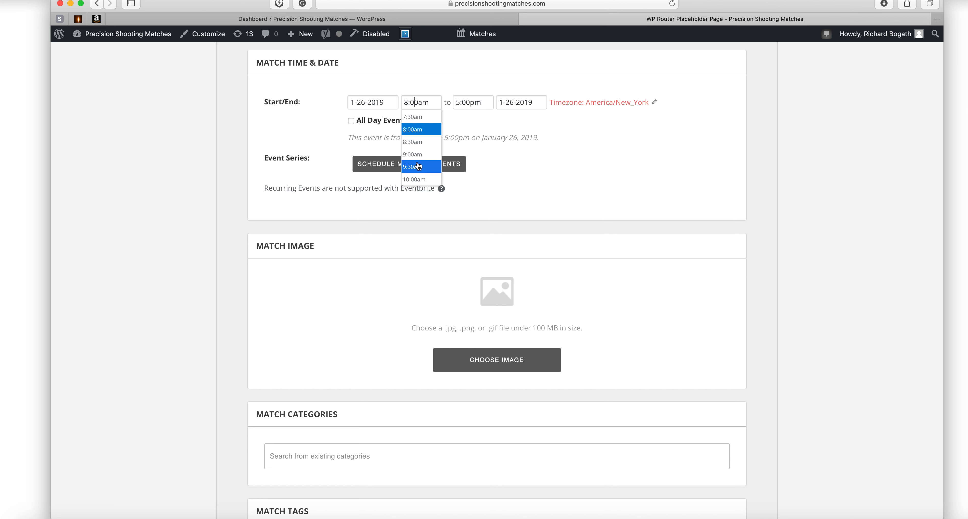
click(417, 155)
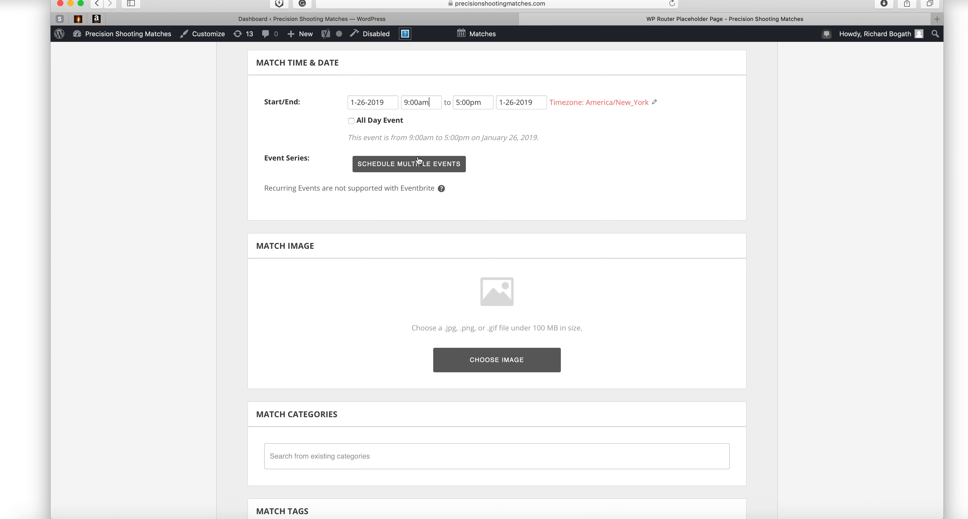
click(464, 105)
scroll(477, 147, up, 5)
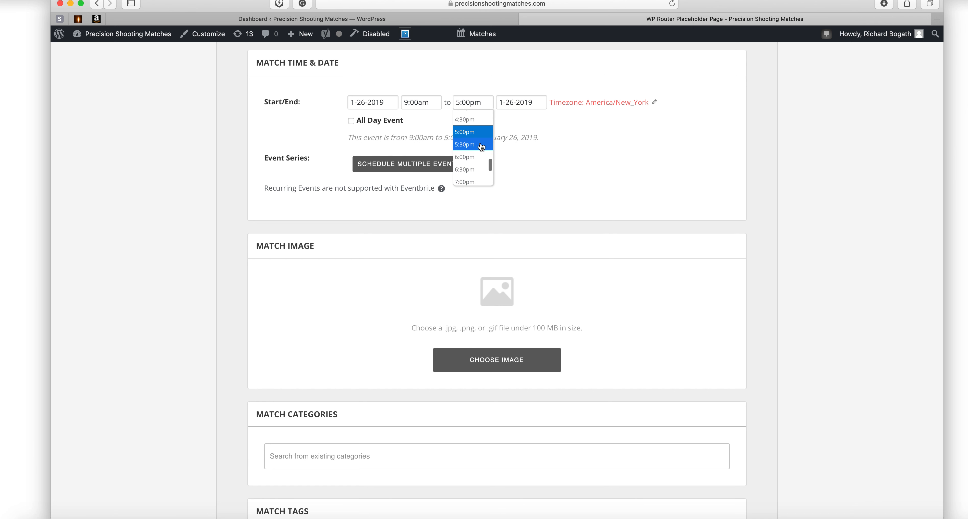
scroll(481, 148, down, 2)
click(475, 155)
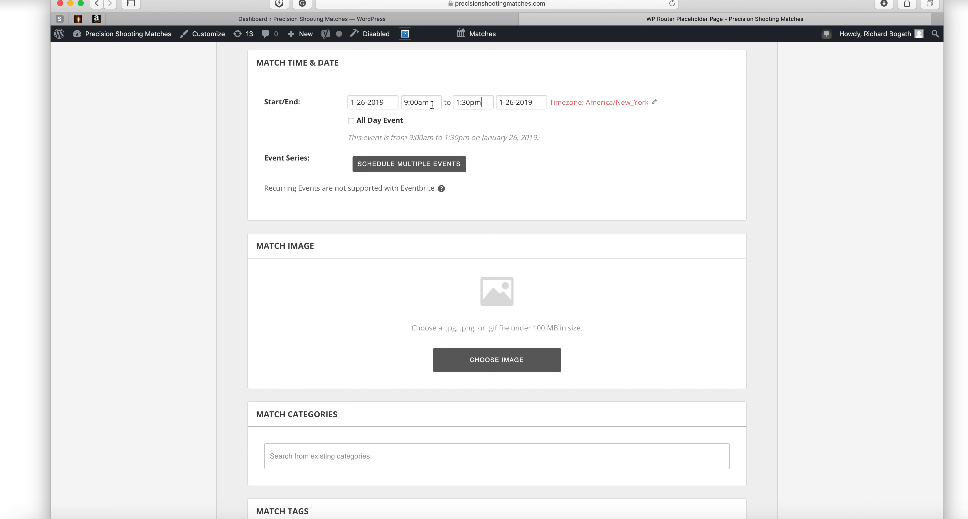
click(351, 122)
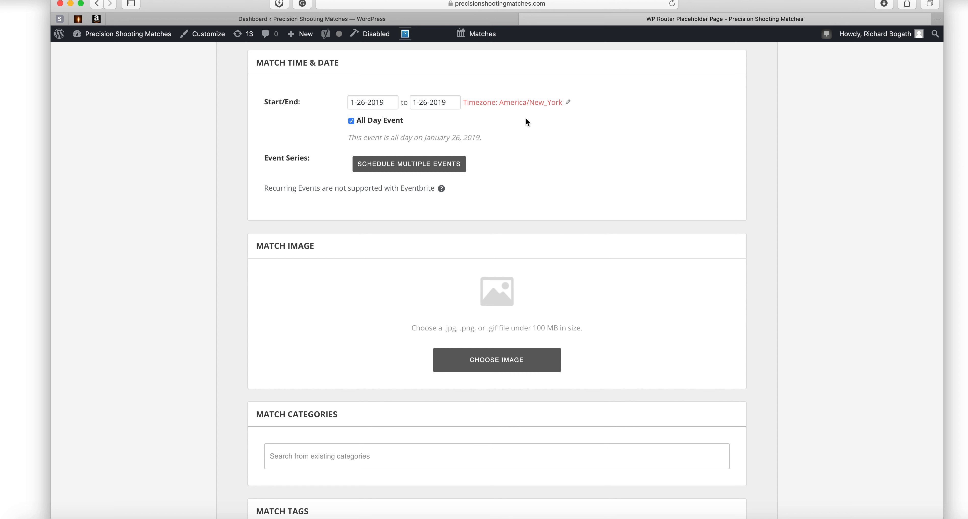
Toggle All Day Event off, on, and off again, keeping the 9:00am–1:30pm times.
scroll(527, 118, up, 3)
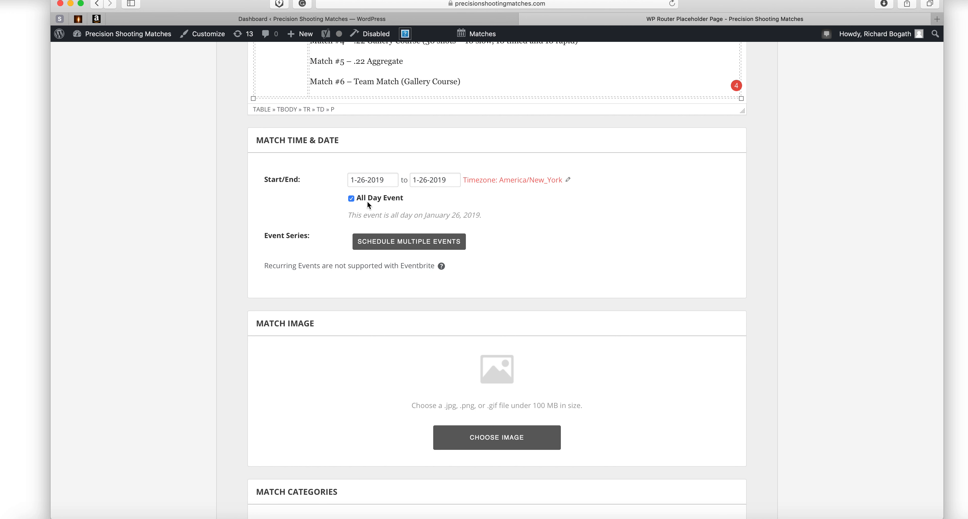
click(351, 199)
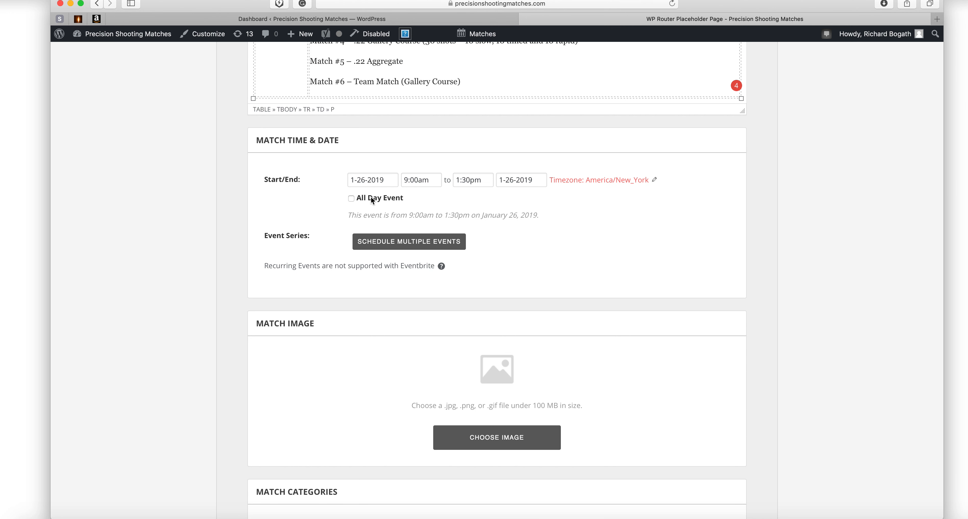
click(350, 197)
scroll(371, 192, up, 5)
scroll(469, 161, up, 5)
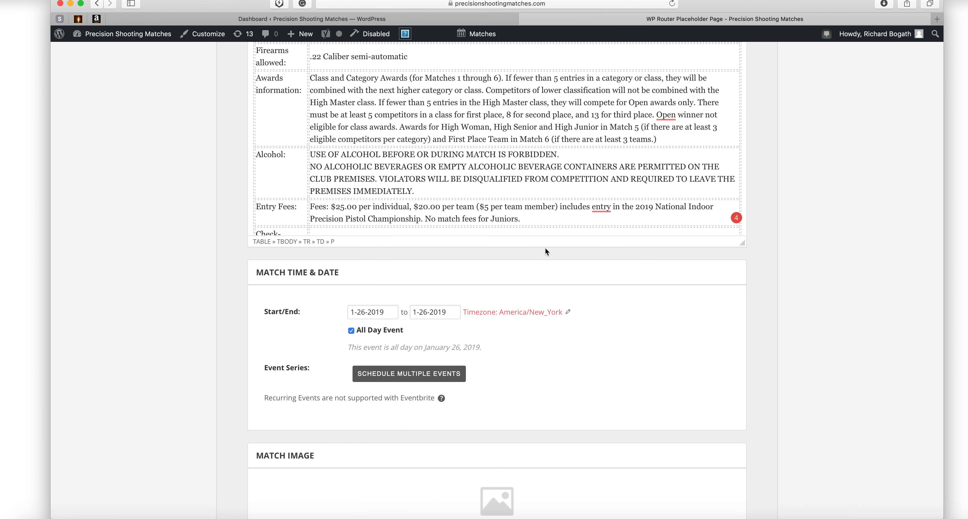
scroll(551, 254, down, 5)
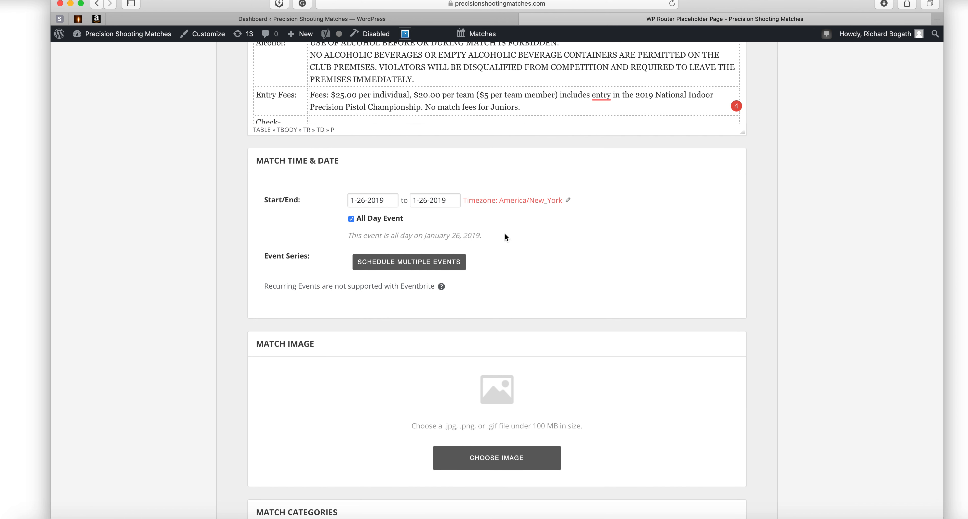
click(351, 219)
scroll(307, 218, down, 3)
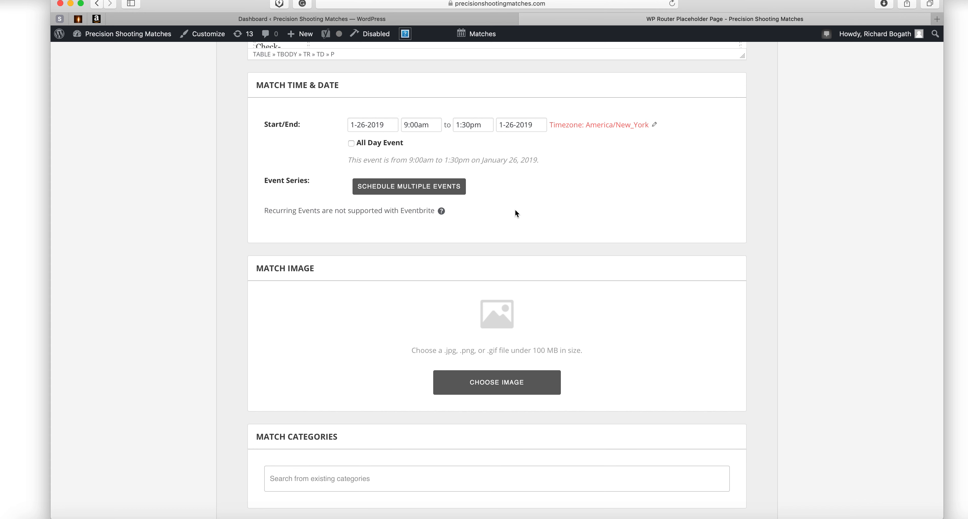
scroll(515, 210, down, 3)
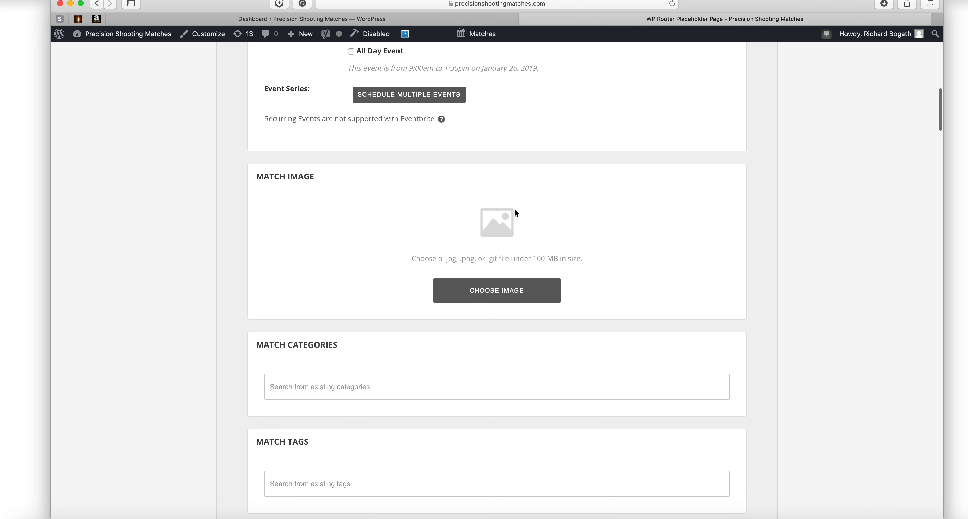
scroll(566, 221, down, 3)
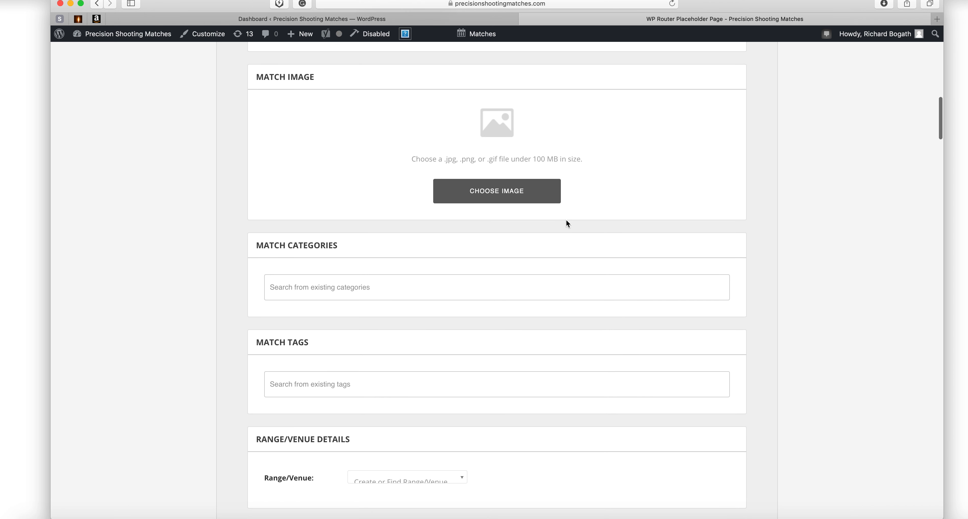
scroll(340, 68, up, 1)
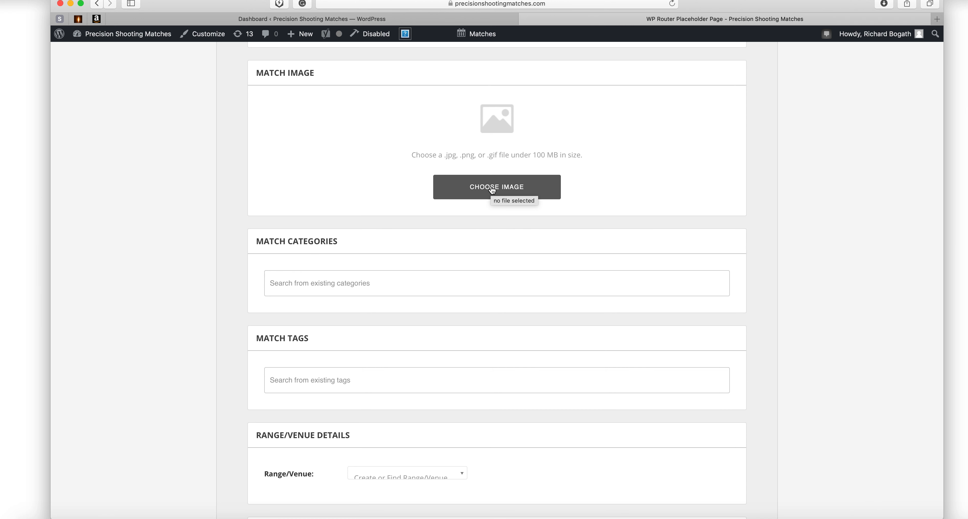
scroll(368, 194, down, 3)
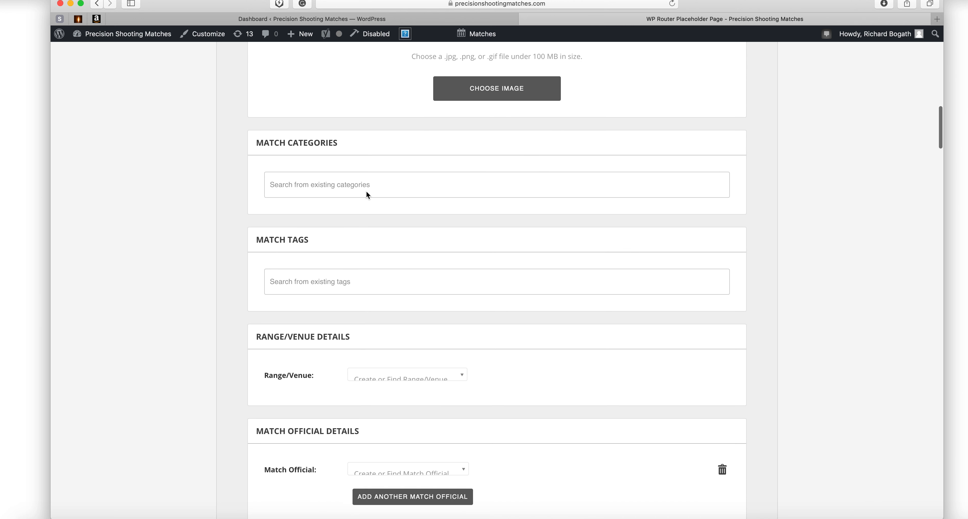
scroll(366, 193, down, 2)
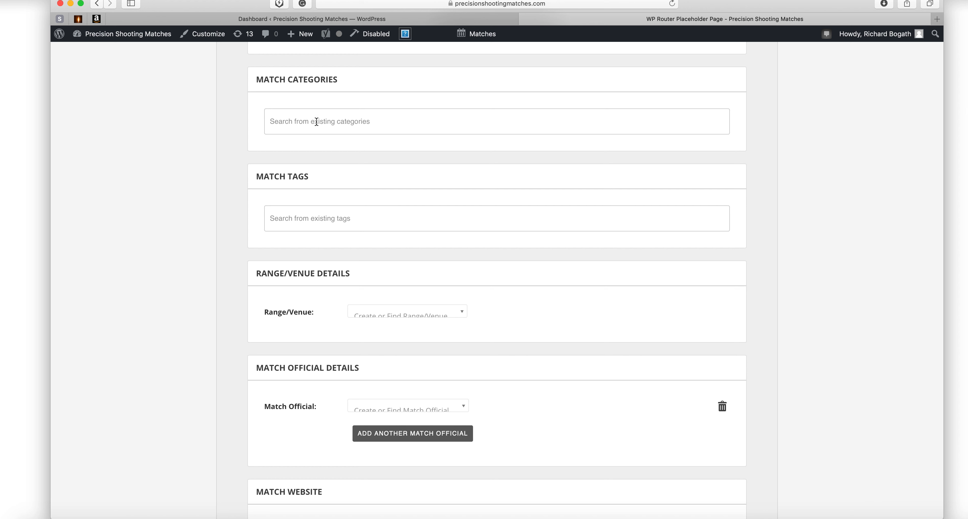
Pick NRA Approved Tournament from the Match Categories dropdown list.
click(356, 121)
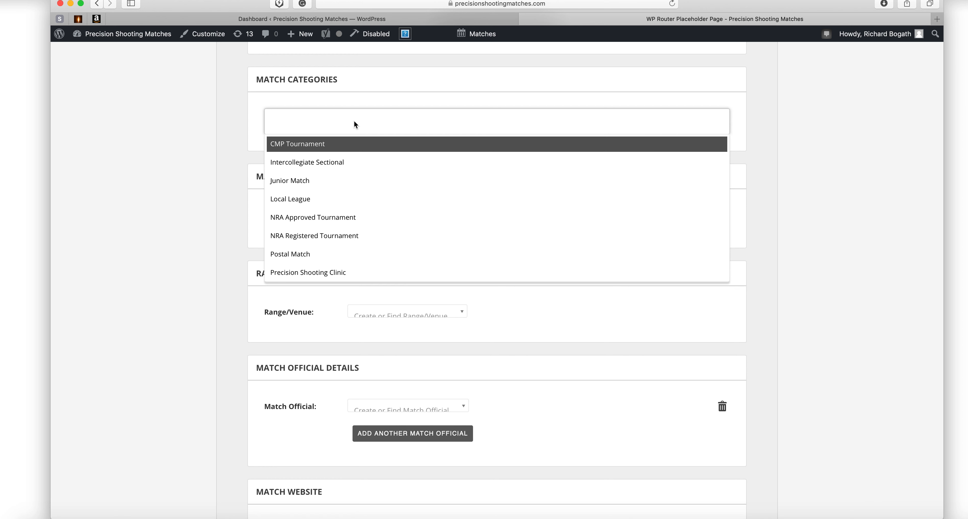
scroll(421, 191, down, 4)
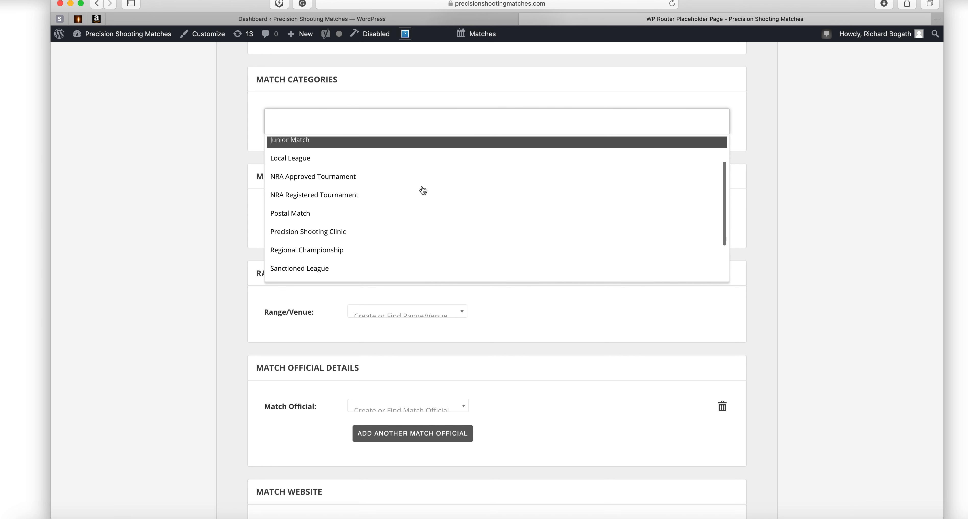
scroll(424, 190, down, 2)
scroll(424, 191, up, 1)
scroll(424, 191, up, 1)
scroll(423, 191, up, 4)
scroll(424, 191, down, 3)
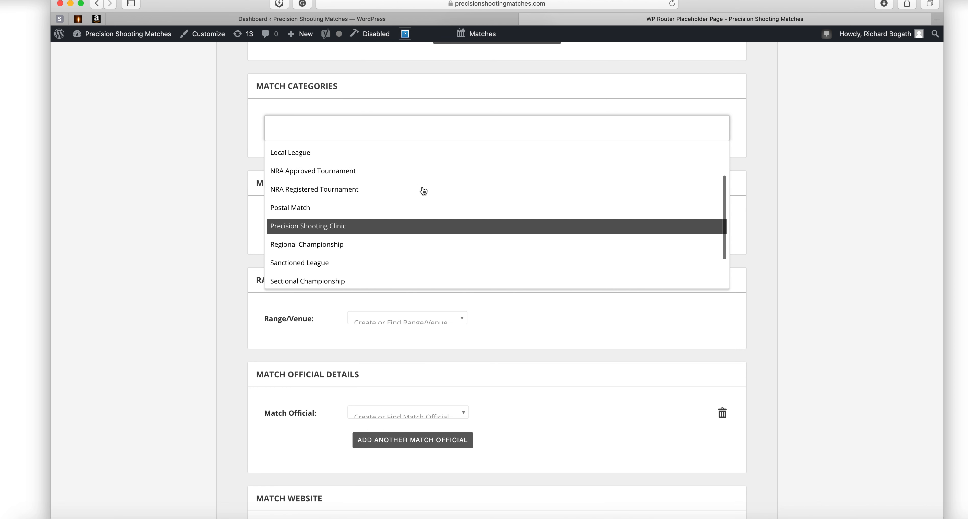
scroll(423, 191, up, 3)
scroll(423, 191, down, 1)
scroll(424, 191, down, 3)
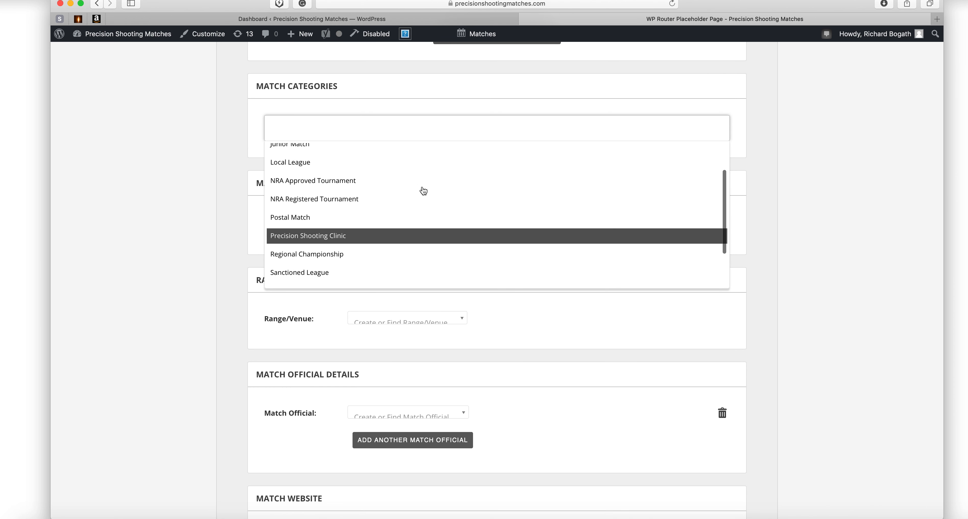
click(306, 183)
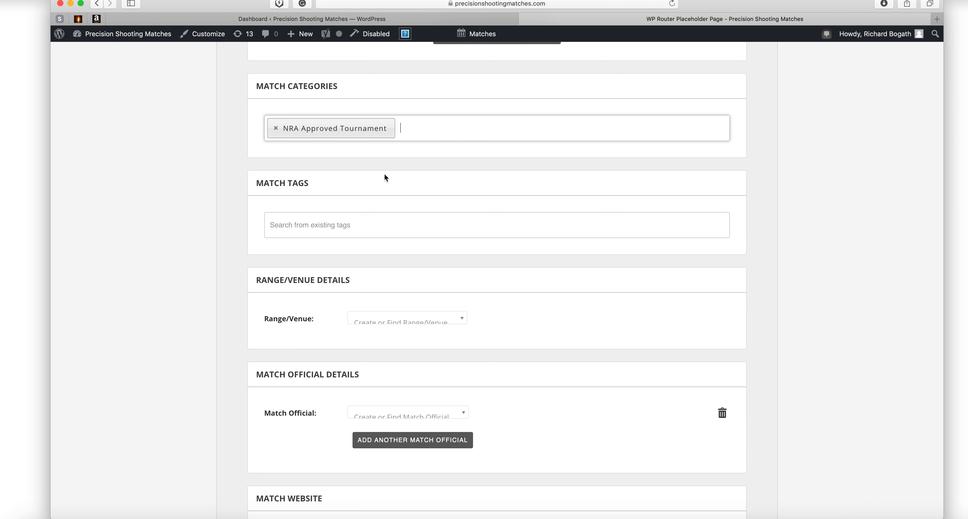
scroll(394, 175, down, 5)
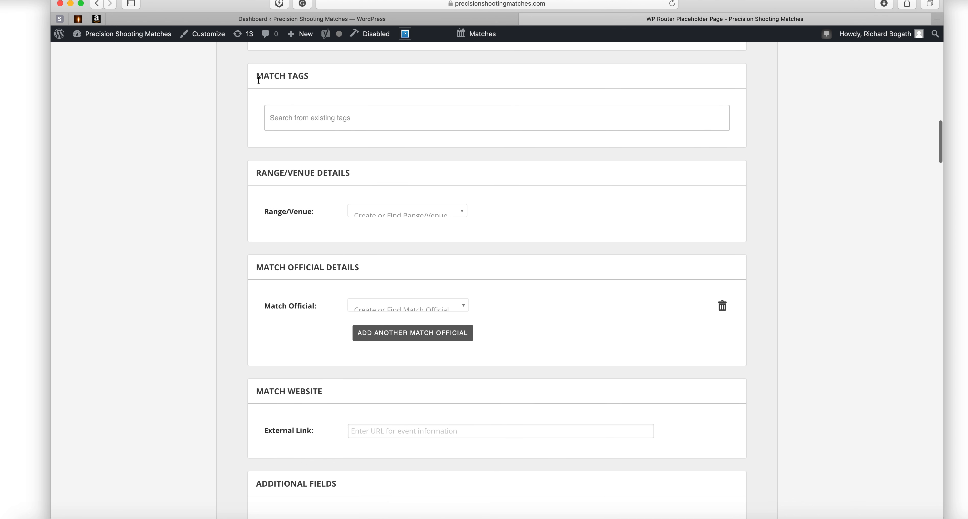
click(370, 118)
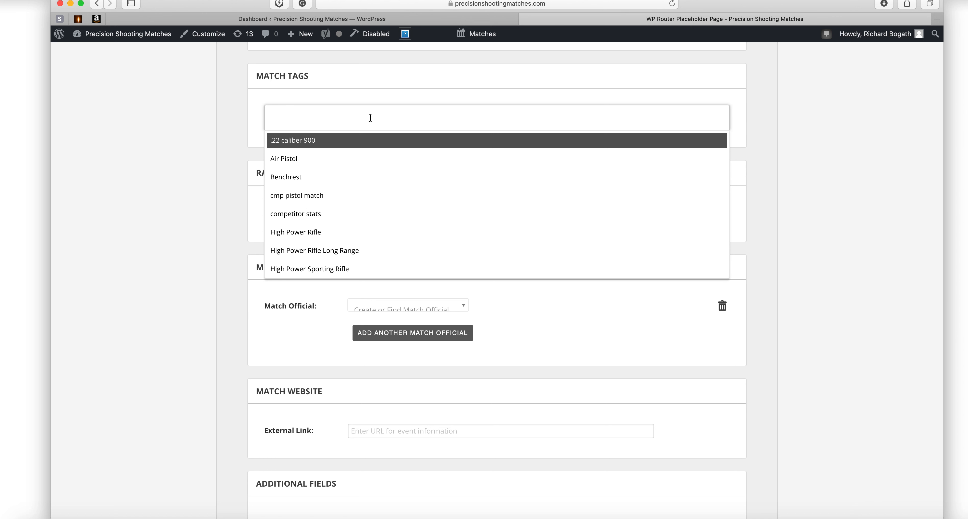
scroll(385, 167, down, 6)
scroll(388, 168, down, 6)
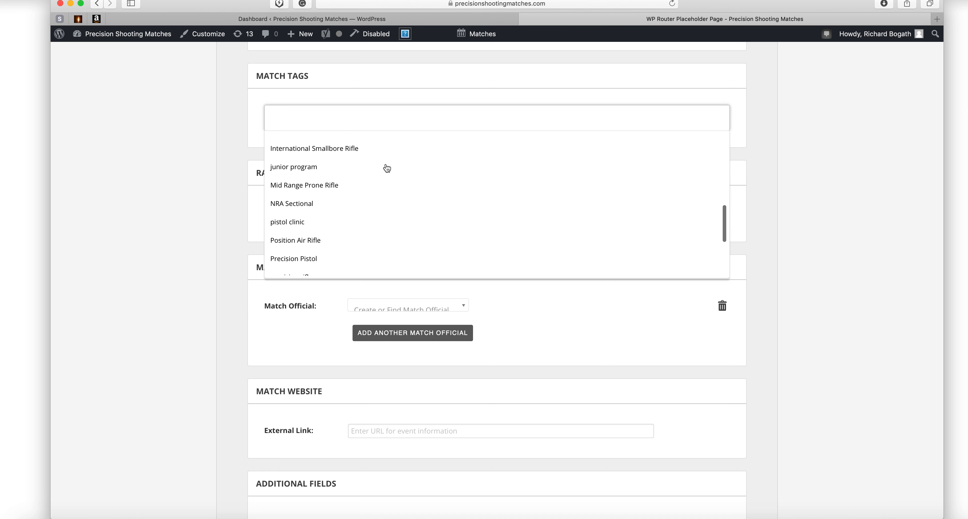
scroll(387, 168, down, 4)
scroll(387, 168, up, 8)
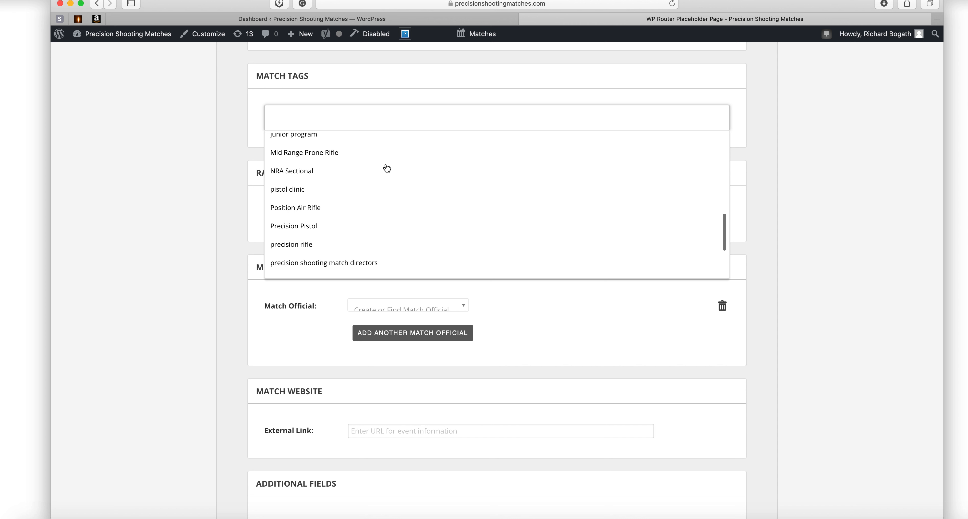
scroll(386, 165, up, 5)
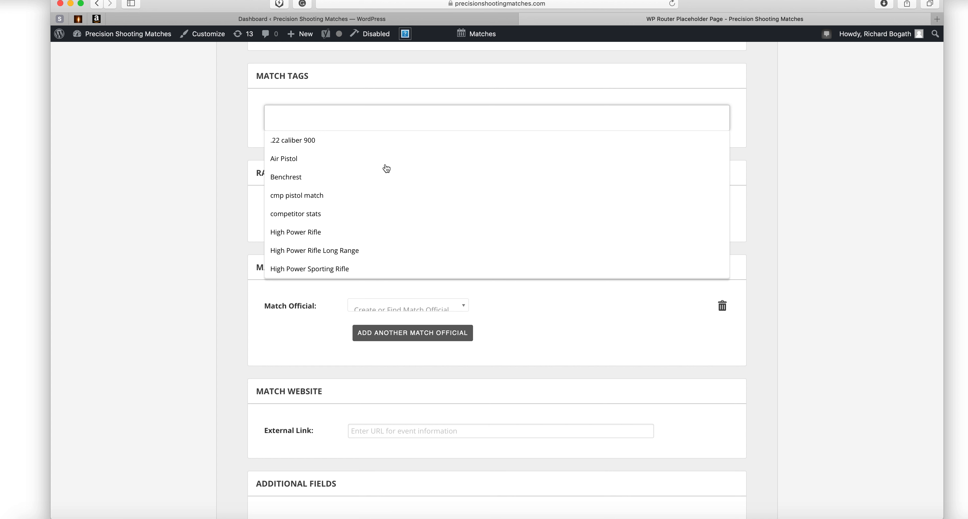
click(217, 149)
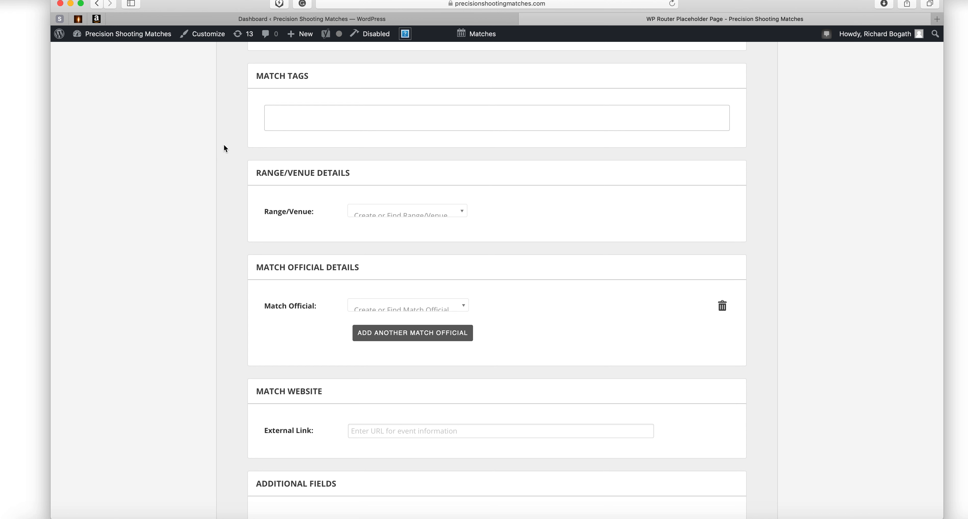
scroll(235, 145, down, 5)
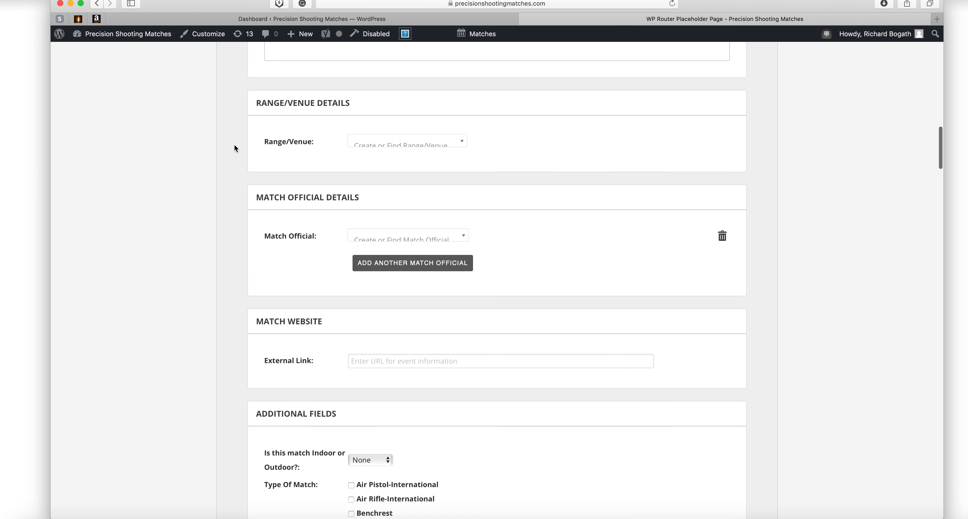
scroll(235, 145, down, 1)
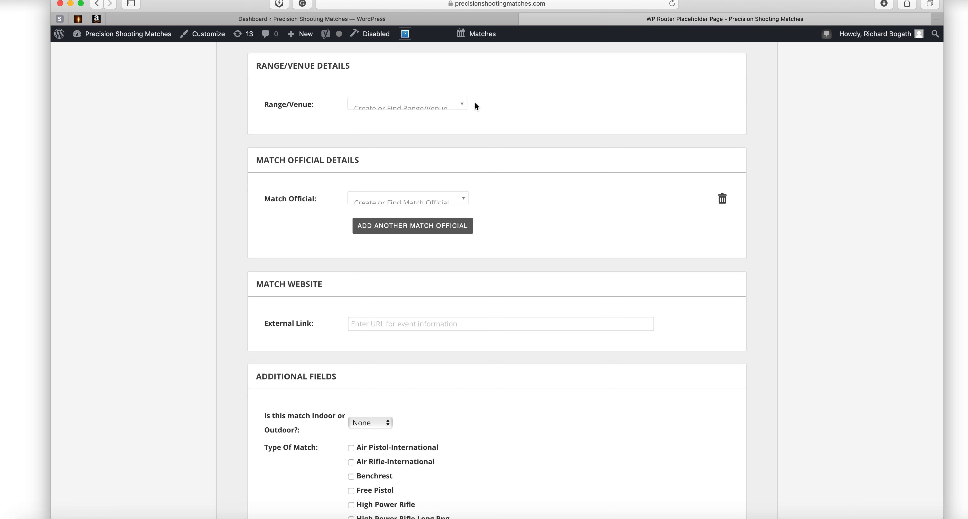
Search the Range/Venue list for 'Central' and select Central Jersey Rifle & Pistol Club.
click(463, 107)
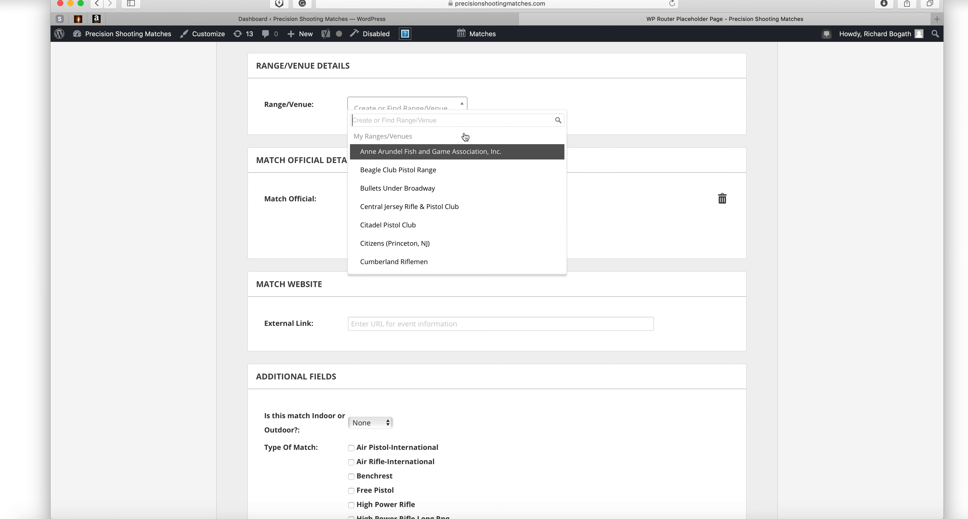
scroll(466, 168, down, 3)
scroll(466, 169, down, 10)
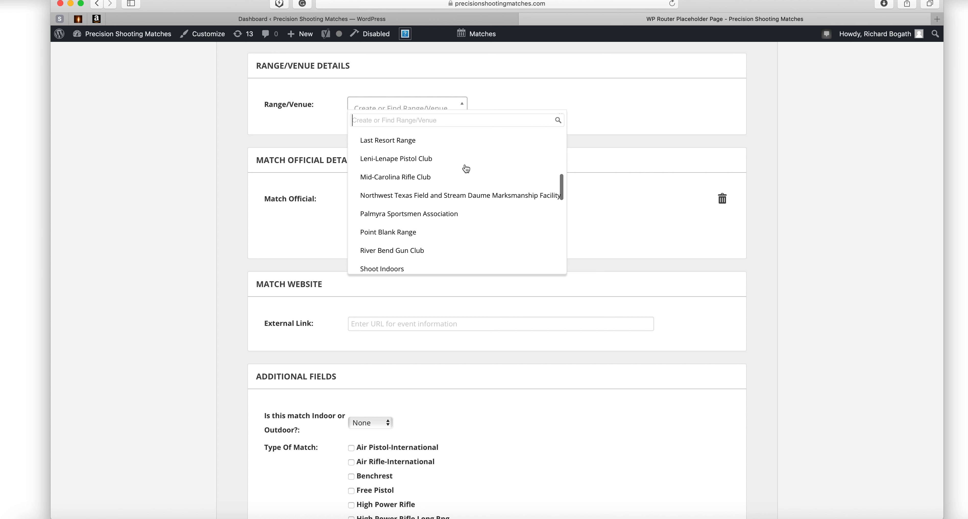
scroll(465, 168, down, 5)
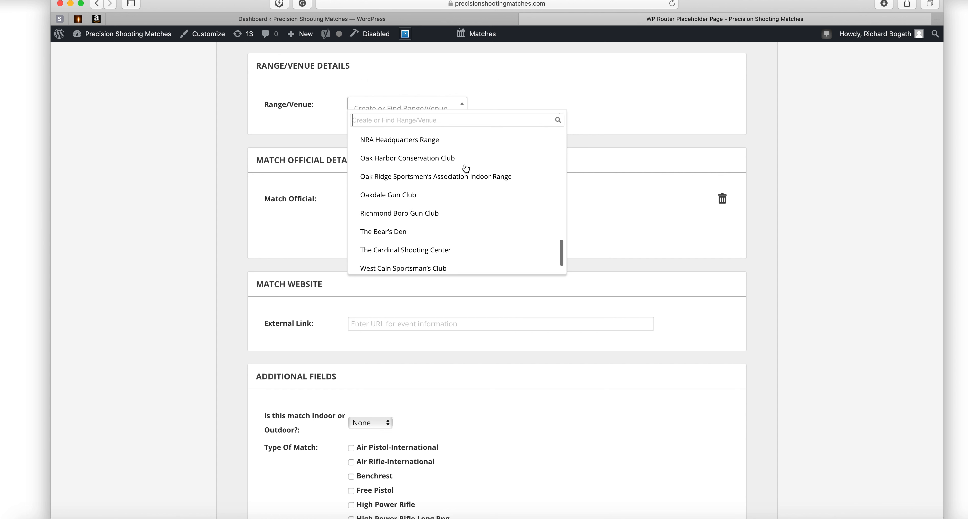
scroll(462, 150, up, 20)
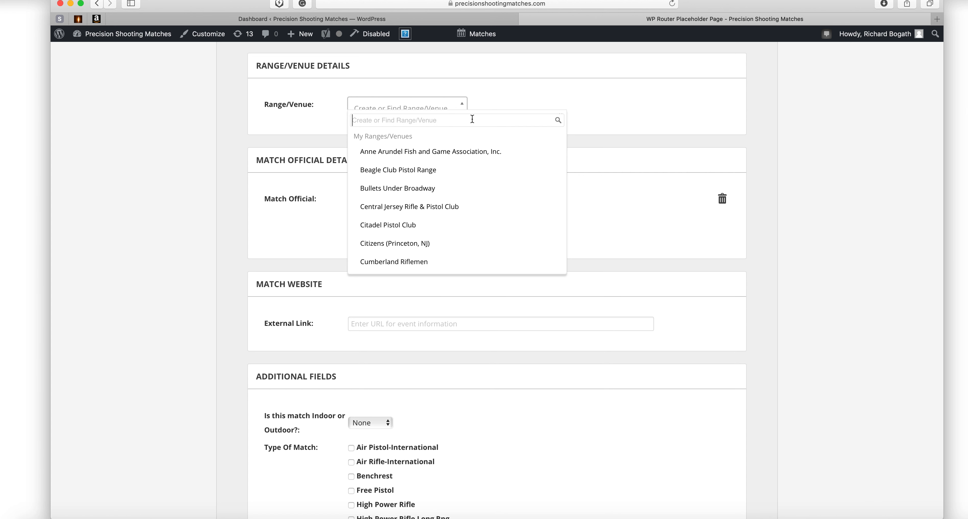
text(C)
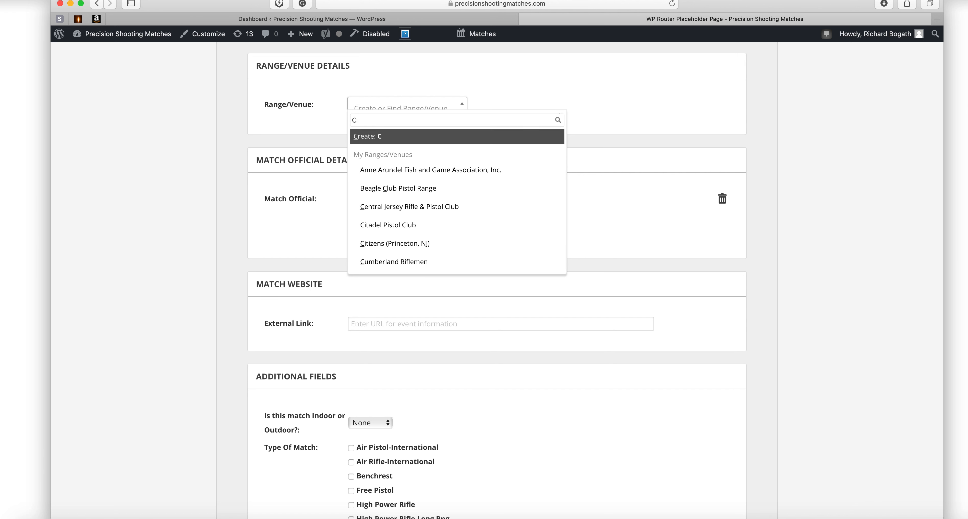
text(entral)
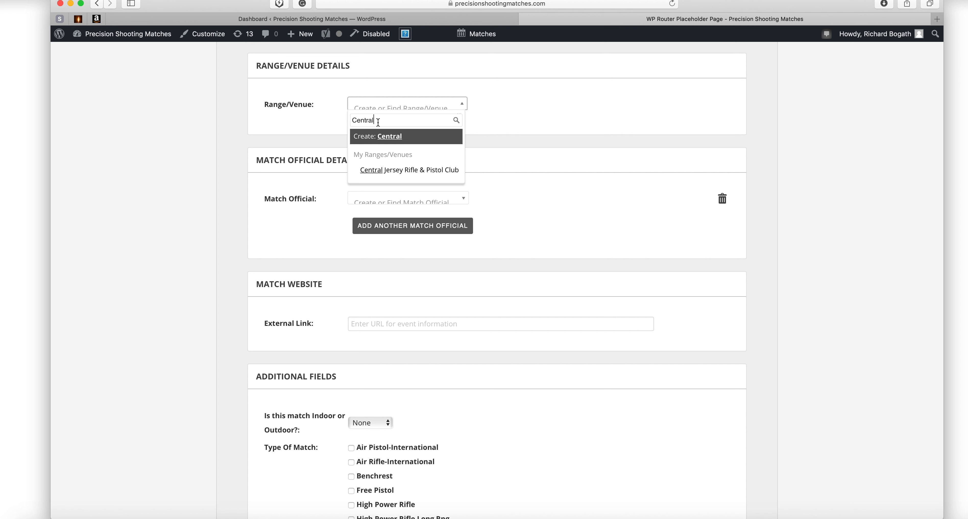
click(440, 173)
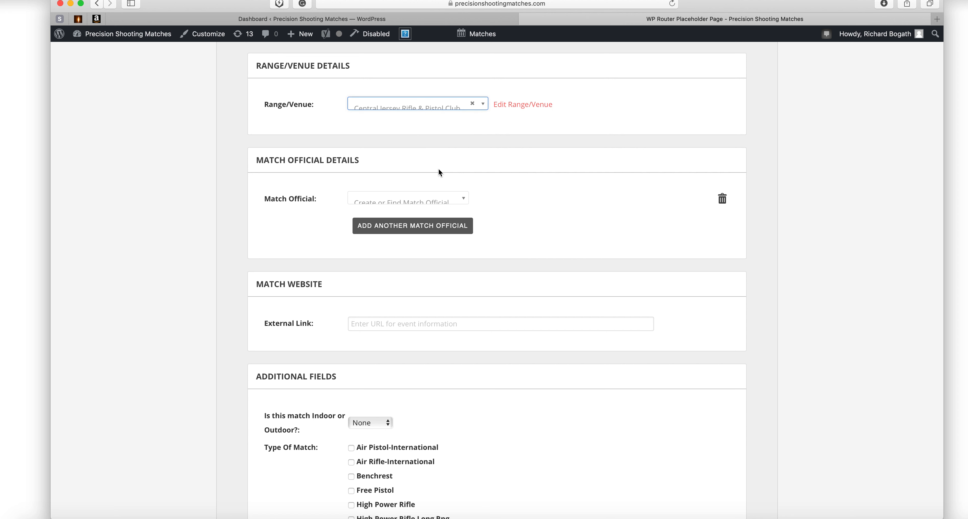
Open the chosen venue's details in a new tab, then close it and return to the form.
click(410, 108)
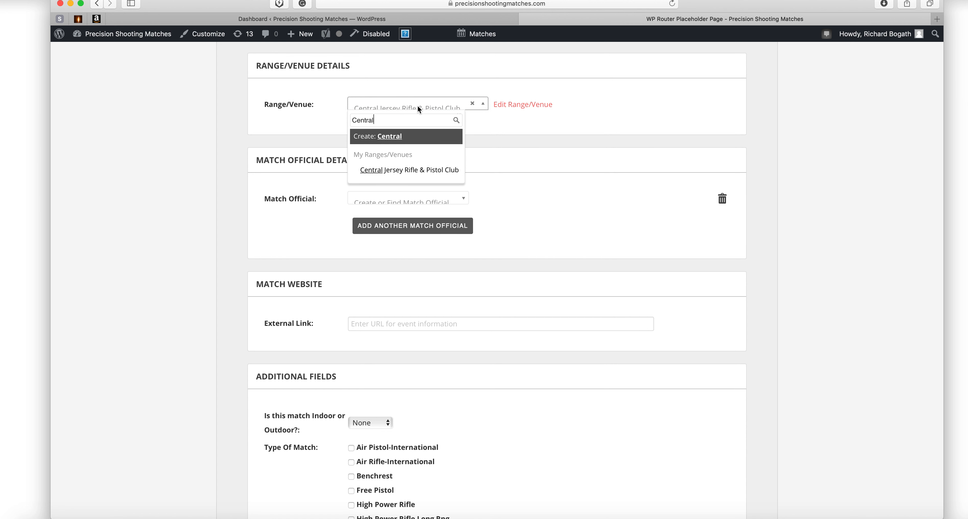
click(516, 105)
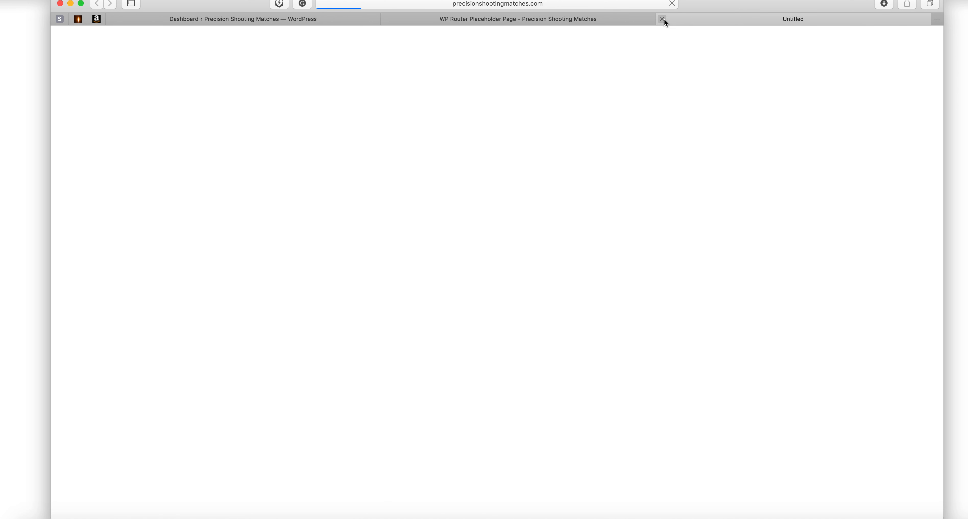
click(662, 19)
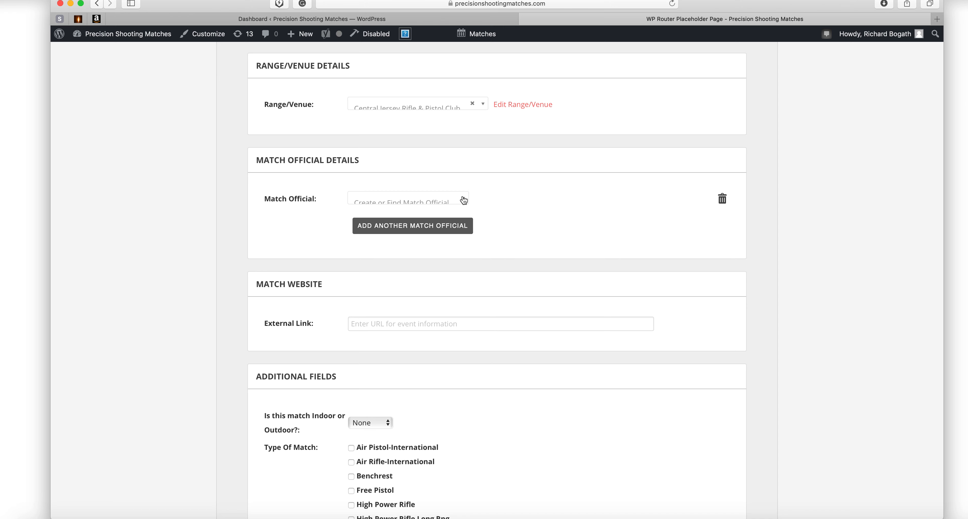
scroll(488, 211, down, 2)
scroll(488, 211, up, 5)
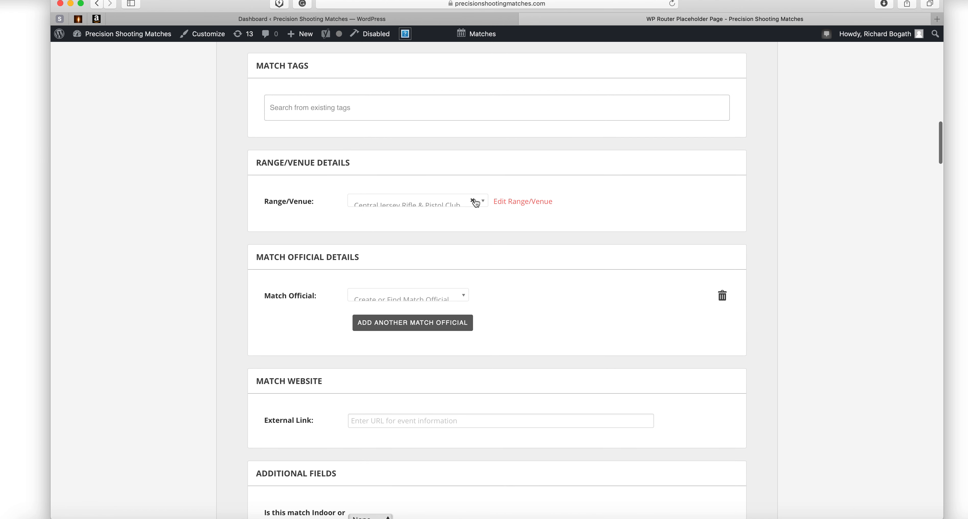
Clear the venue and create a temporary new venue named 'My Range'.
click(472, 201)
click(430, 203)
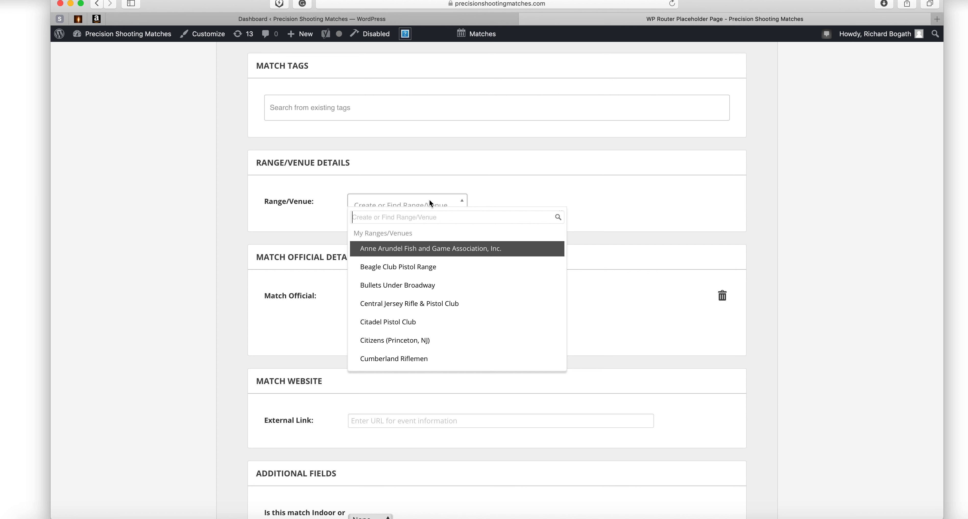
text(My Range)
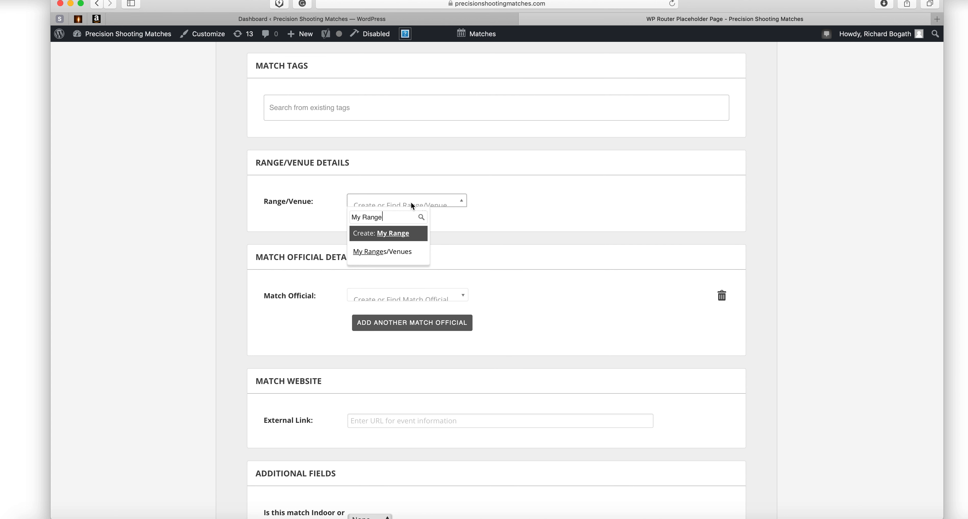
click(397, 233)
click(398, 221)
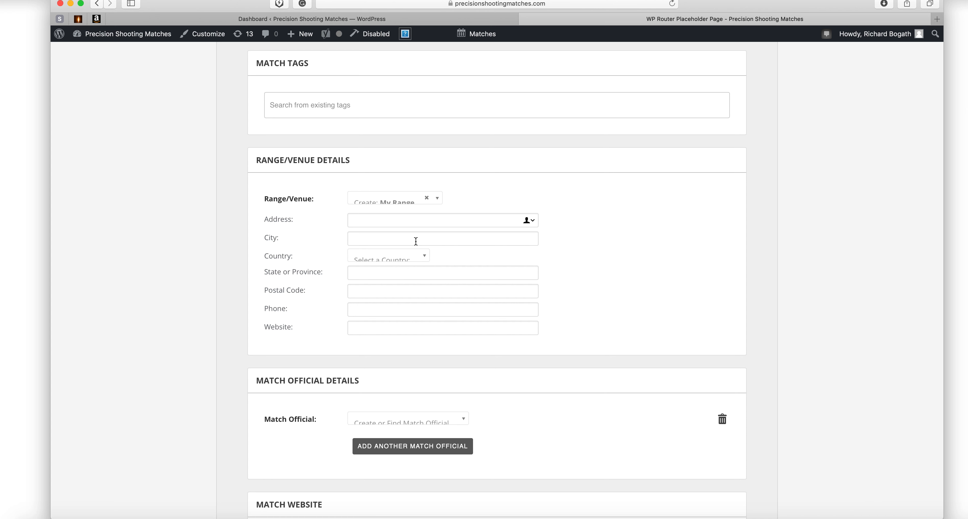
Replace the venue search text with 'central' and pick Central Jersey Rifle & Pistol Club.
click(437, 199)
drag(398, 212, 299, 212)
text(central)
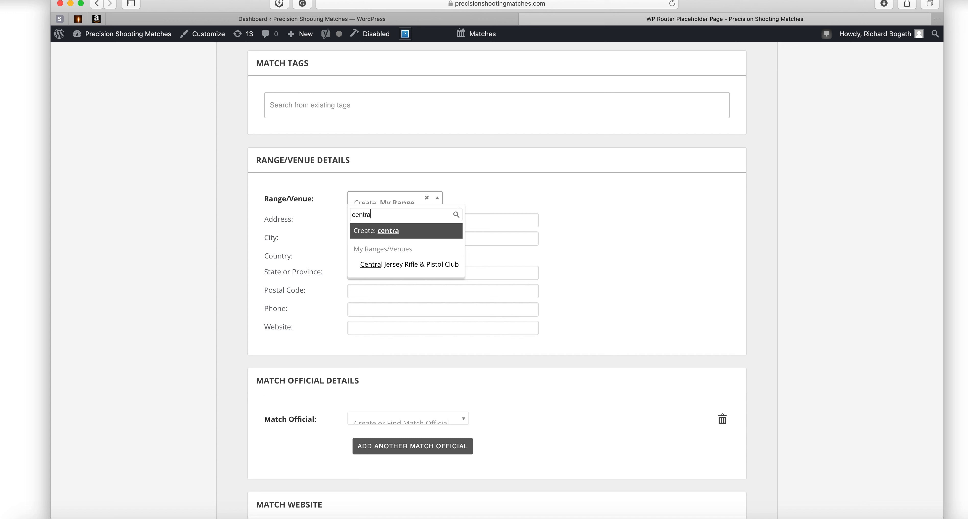
click(438, 265)
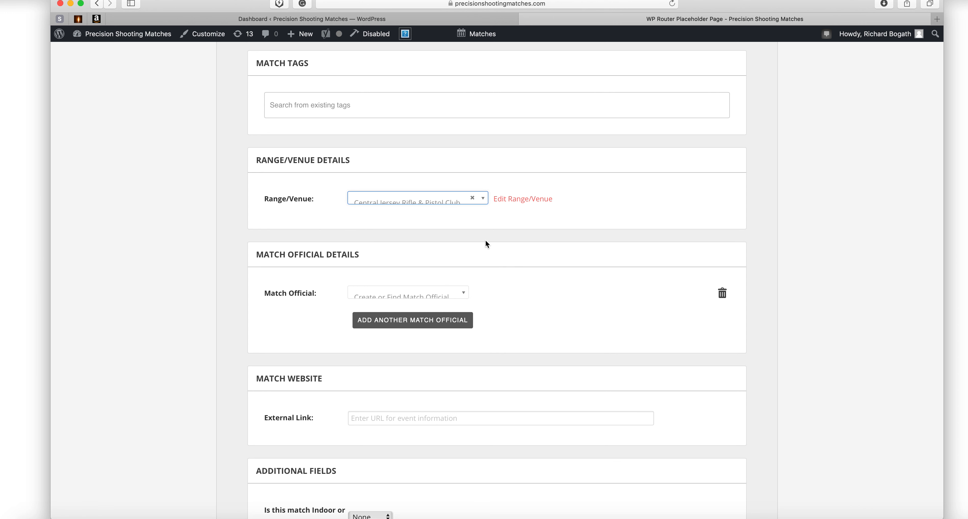
Search the officials list by full name and assign the matching existing official.
scroll(479, 227, down, 3)
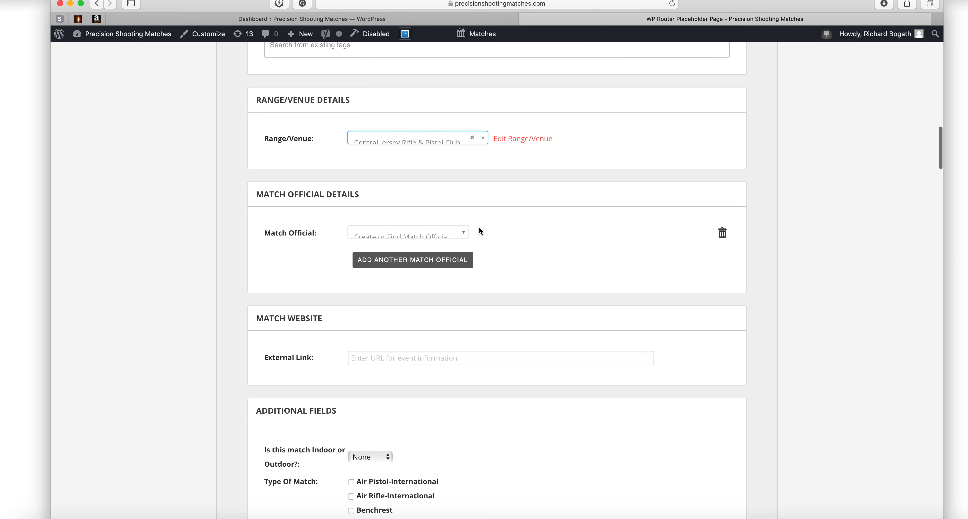
scroll(557, 212, down, 3)
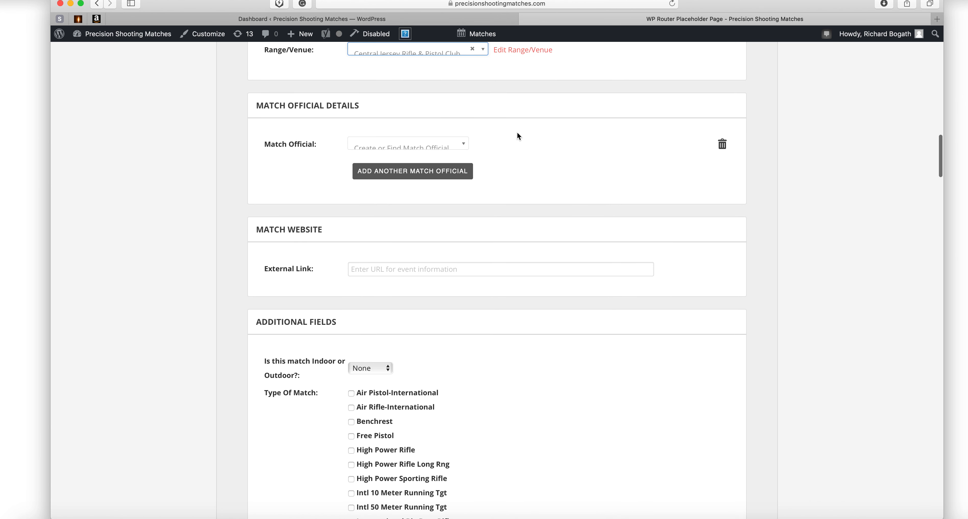
click(429, 147)
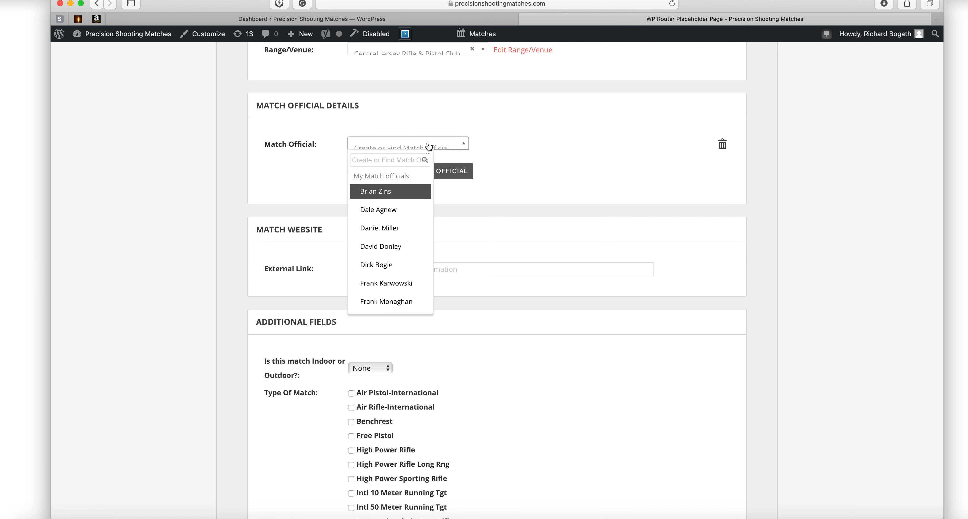
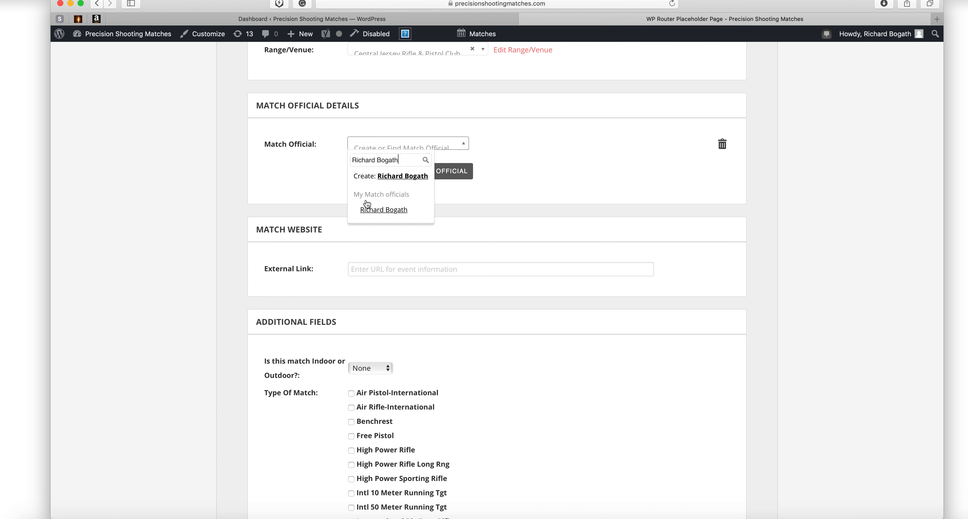
click(377, 213)
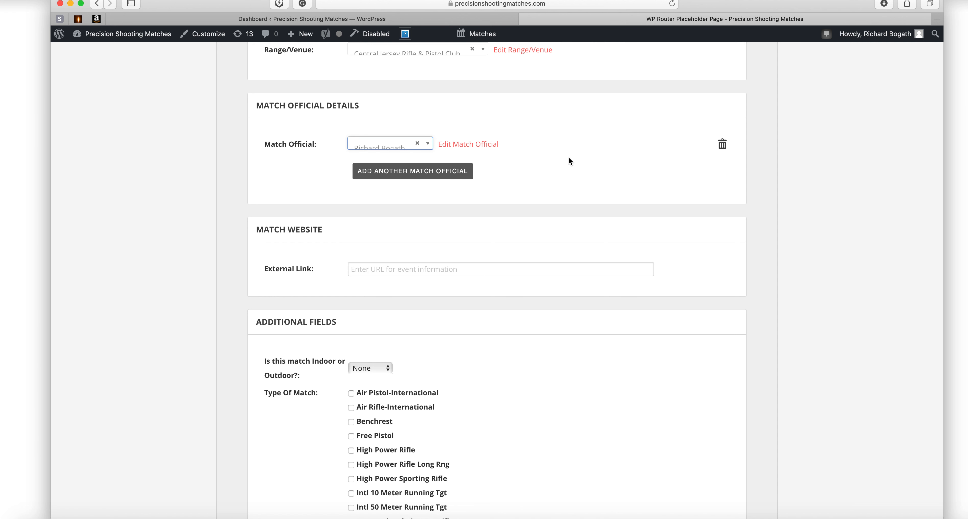
Clear the assigned match official and search the officials list by first name only.
scroll(551, 155, up, 1)
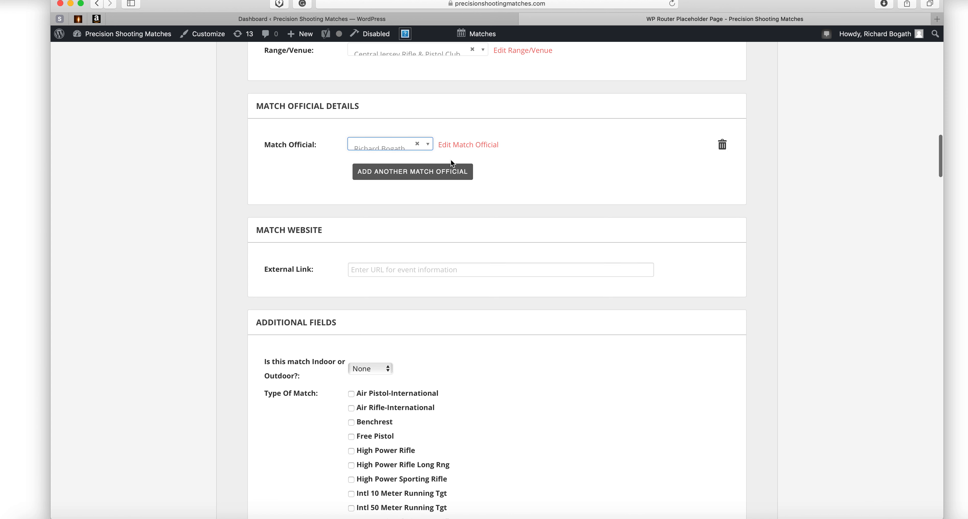
click(416, 147)
click(465, 147)
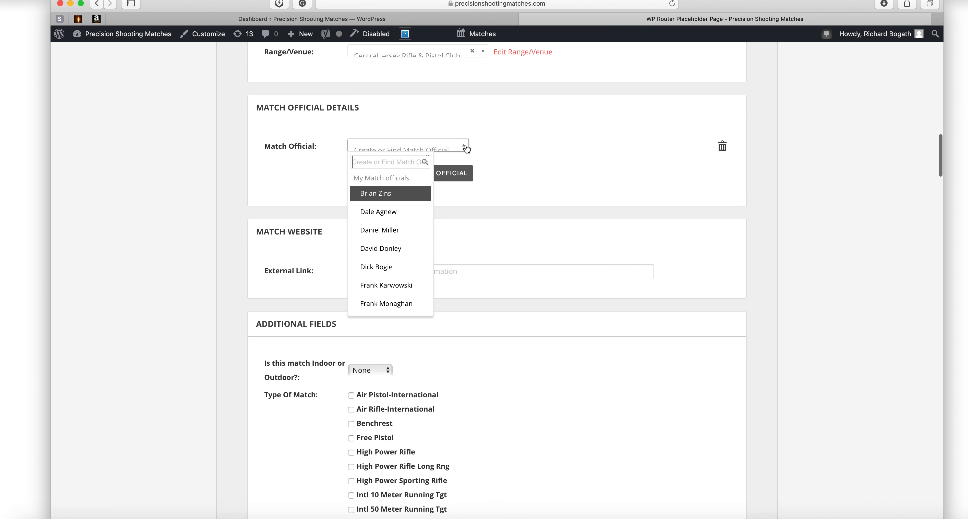
text(Richard)
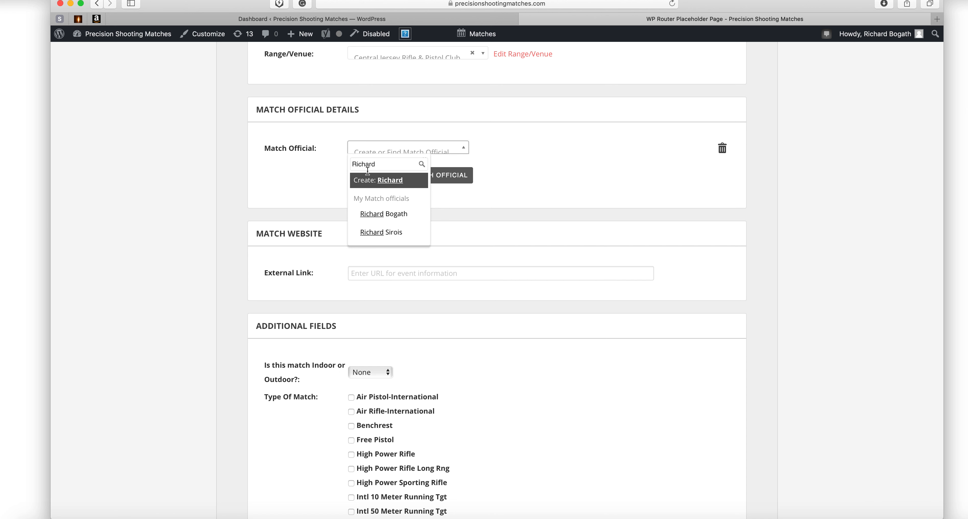
Create a new match official from the typed first name, adding blank phone, website and email fields.
click(387, 182)
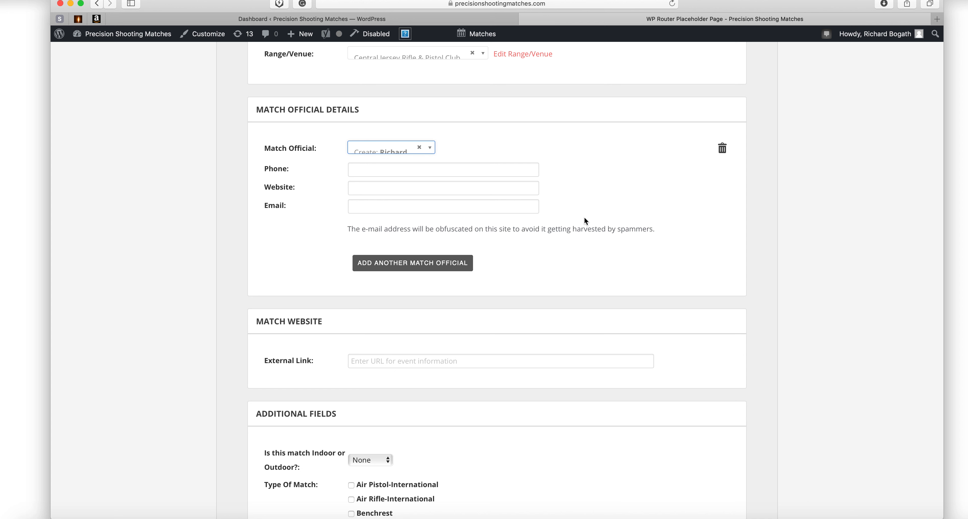
scroll(532, 218, down, 3)
scroll(531, 218, down, 3)
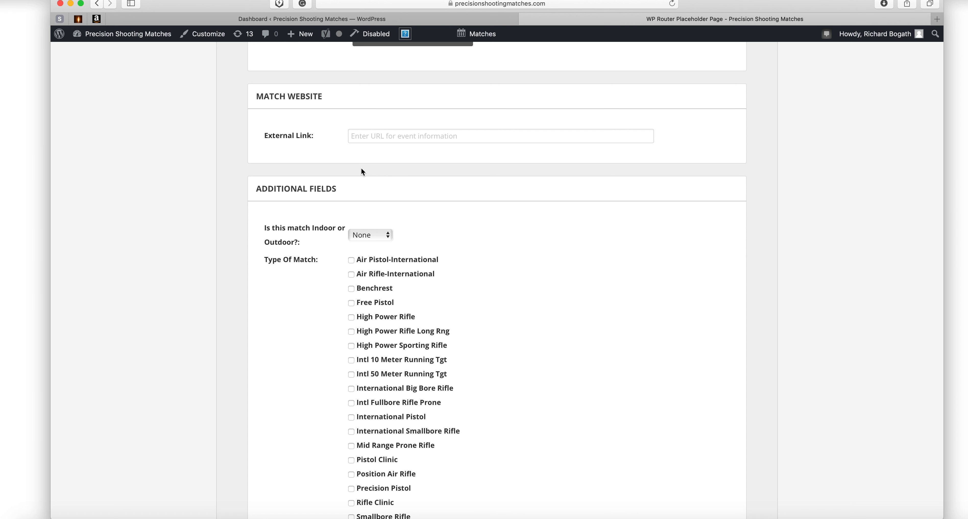
scroll(372, 172, up, 3)
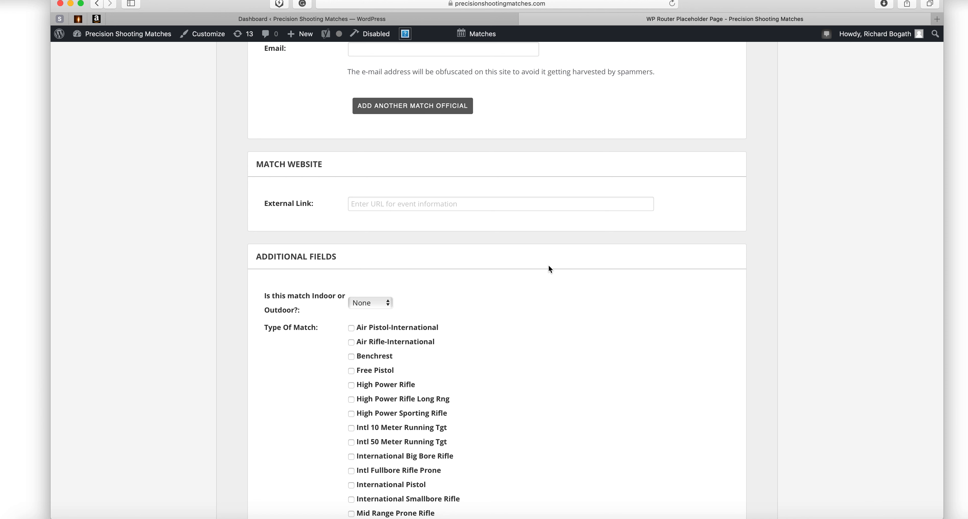
Set 'Is this match Indoor or Outdoor?' to Indoor.
scroll(525, 254, down, 5)
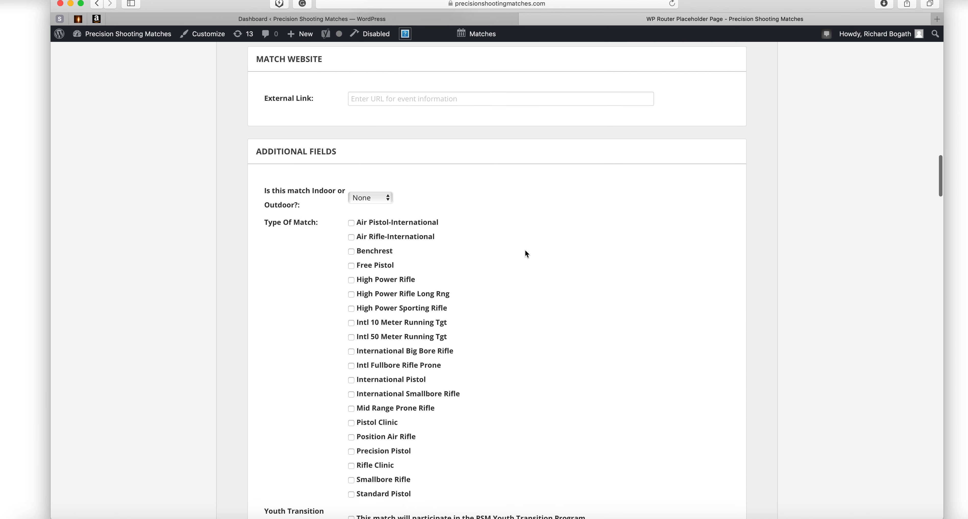
scroll(525, 253, down, 1)
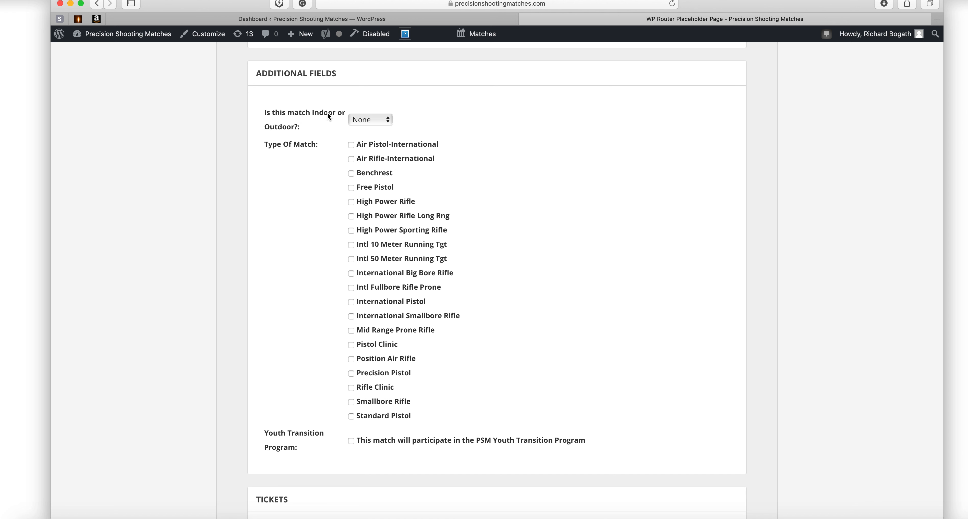
click(388, 119)
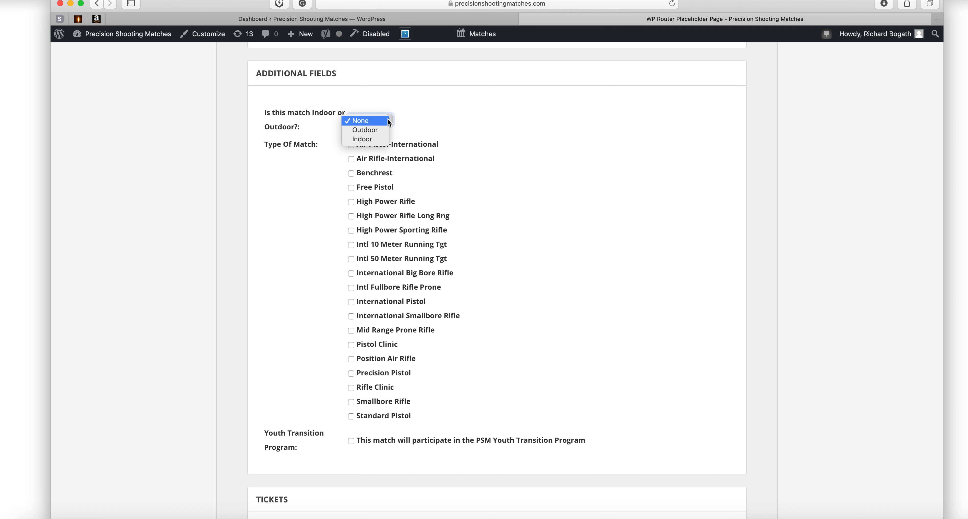
click(372, 139)
scroll(482, 151, down, 3)
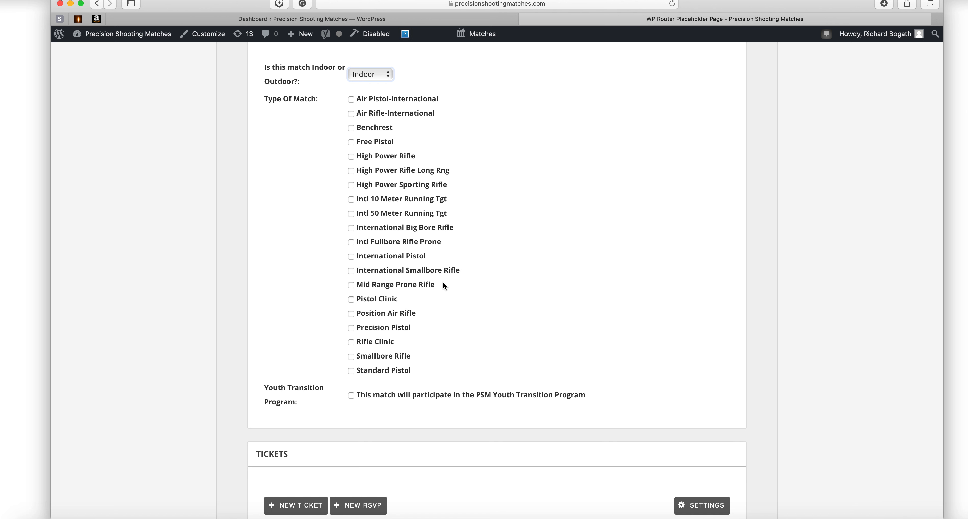
Tick Precision Pistol as a match type for the Test match.
click(351, 328)
scroll(505, 342, down, 5)
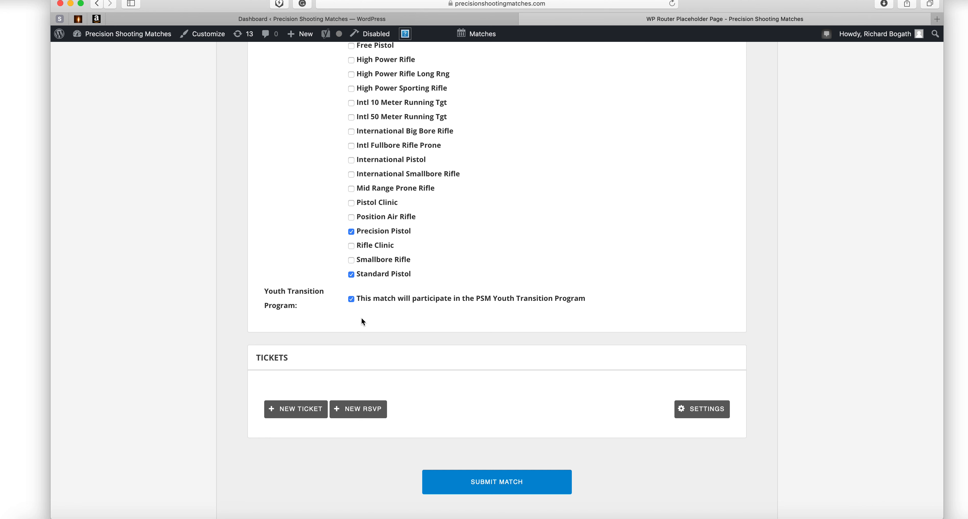
scroll(363, 322, down, 5)
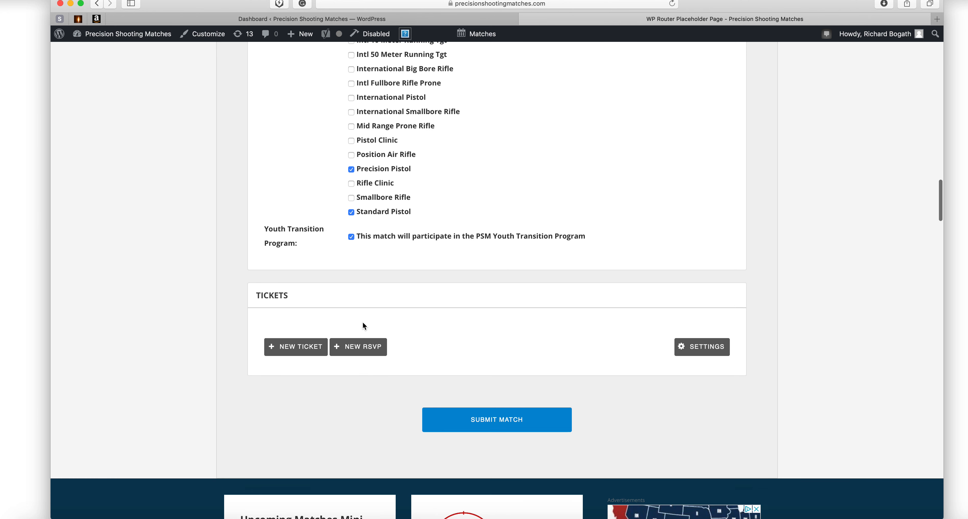
scroll(364, 324, down, 1)
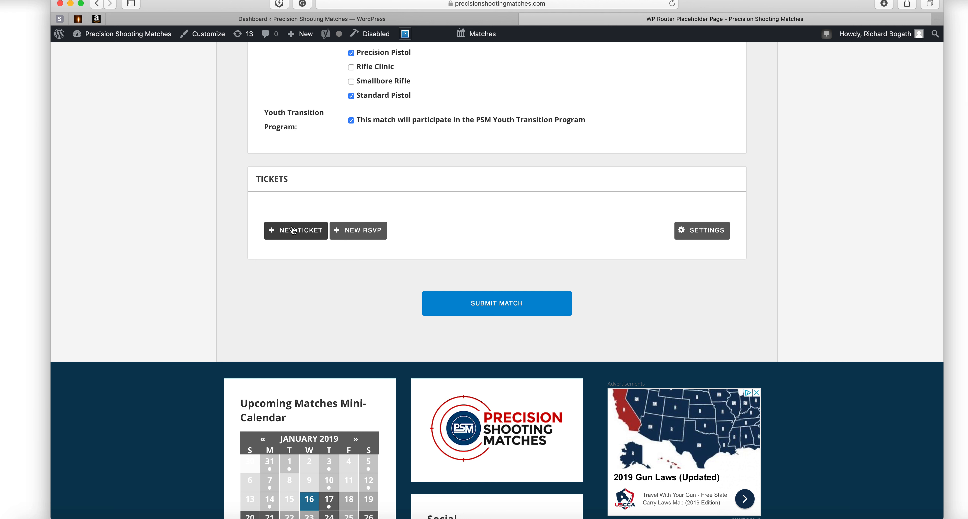
Add and save an RSVP ticket named 'Registration for this match' with capacity 20.
click(358, 231)
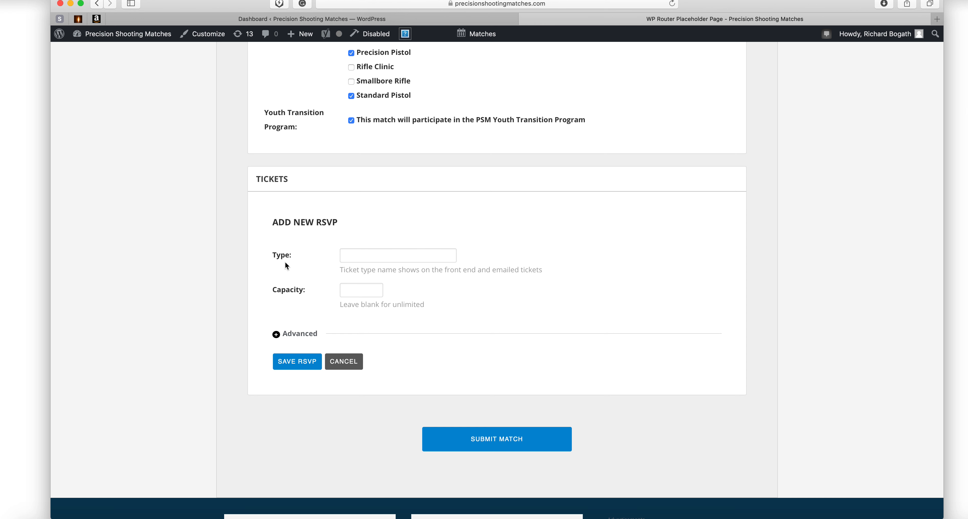
click(358, 256)
text(Registration for this match)
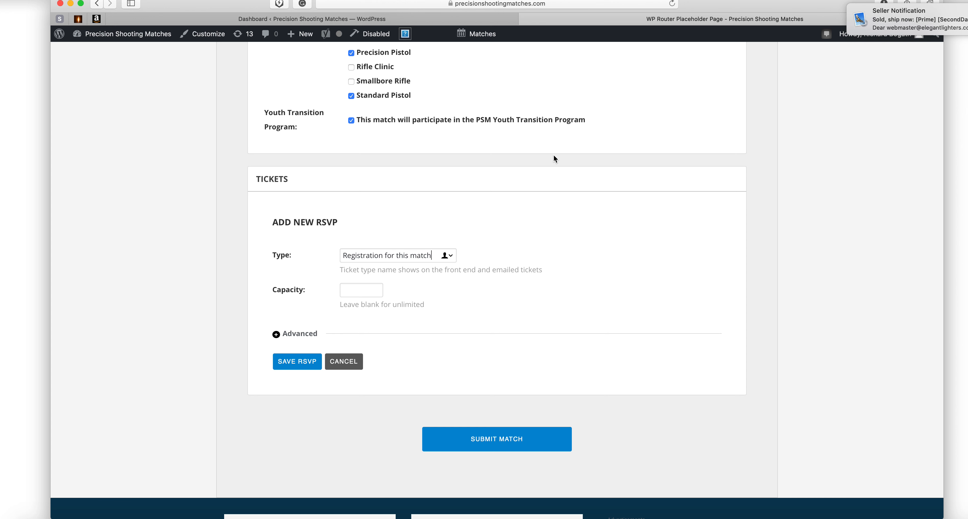
click(360, 289)
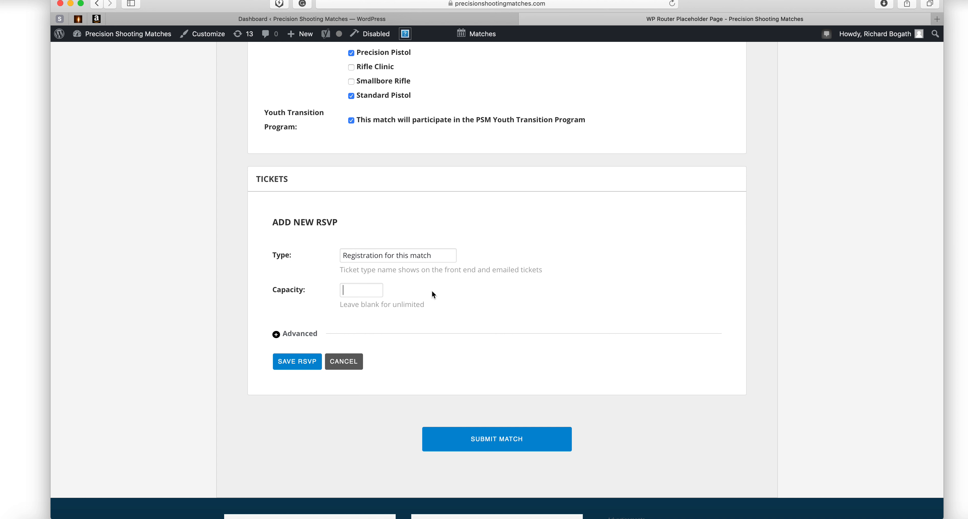
text(20)
click(299, 363)
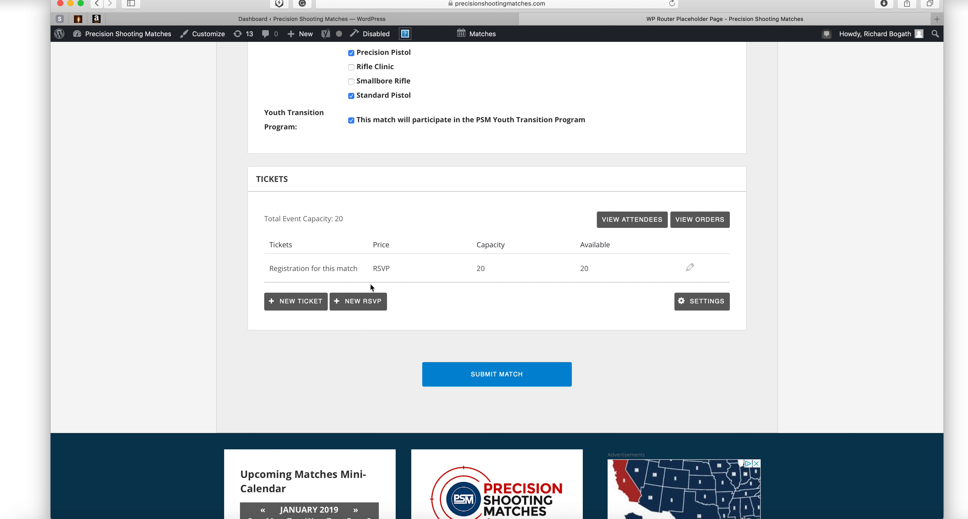
click(355, 302)
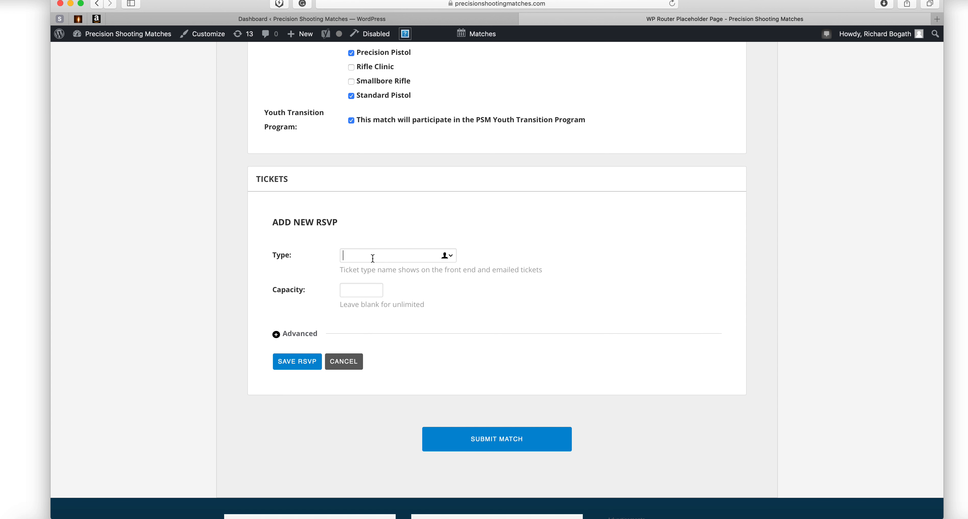
text(Relay 2 for this match)
click(370, 291)
text(20)
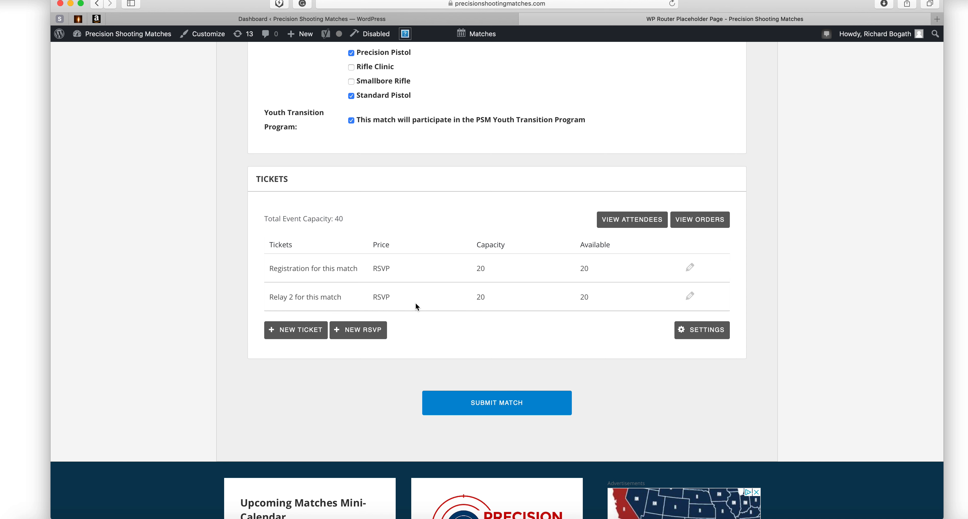
Submit the Test match, resubmitting after the 'Event Description is required' notice until 'Match submitted' appears.
scroll(490, 330, down, 1)
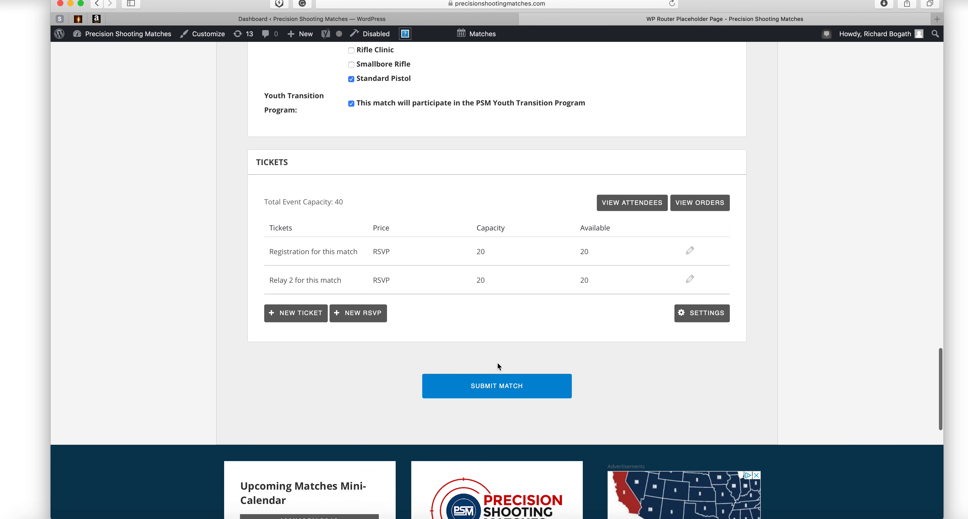
click(491, 391)
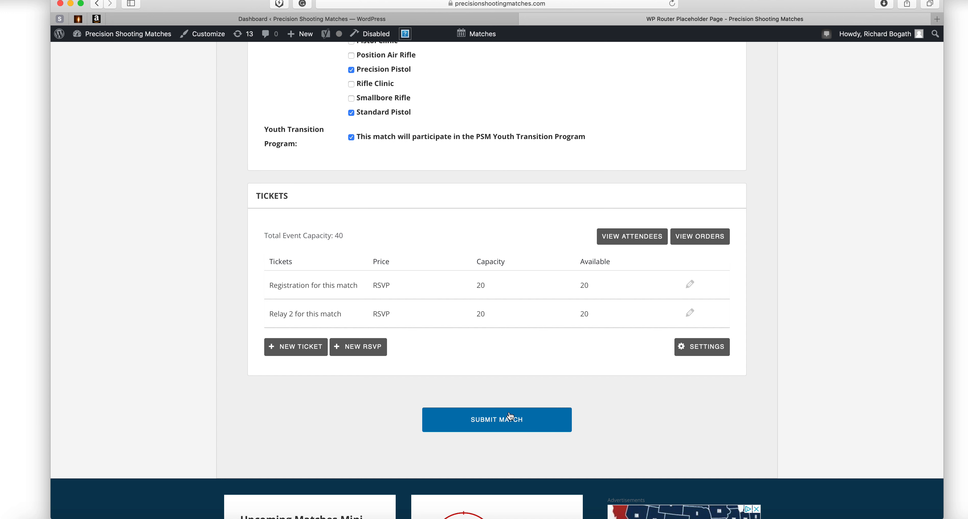
scroll(507, 380, up, 15)
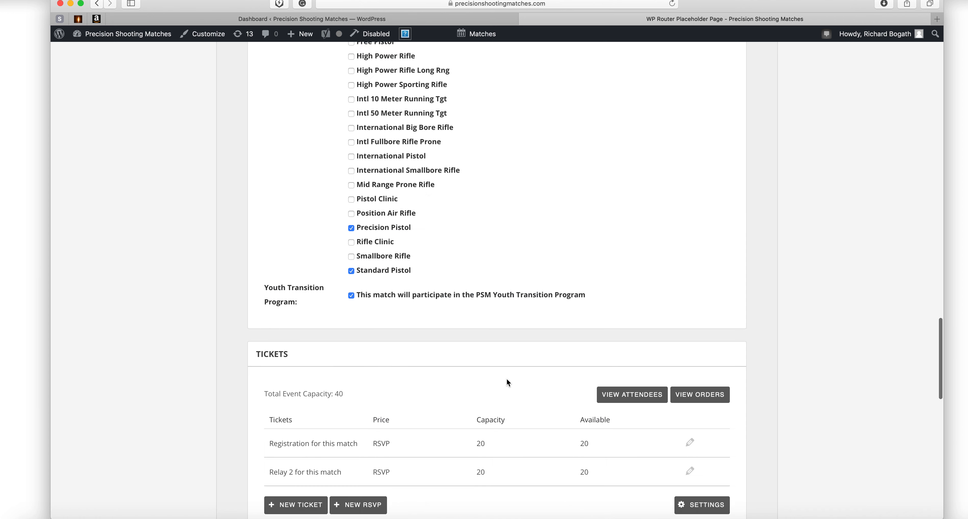
scroll(507, 378, up, 20)
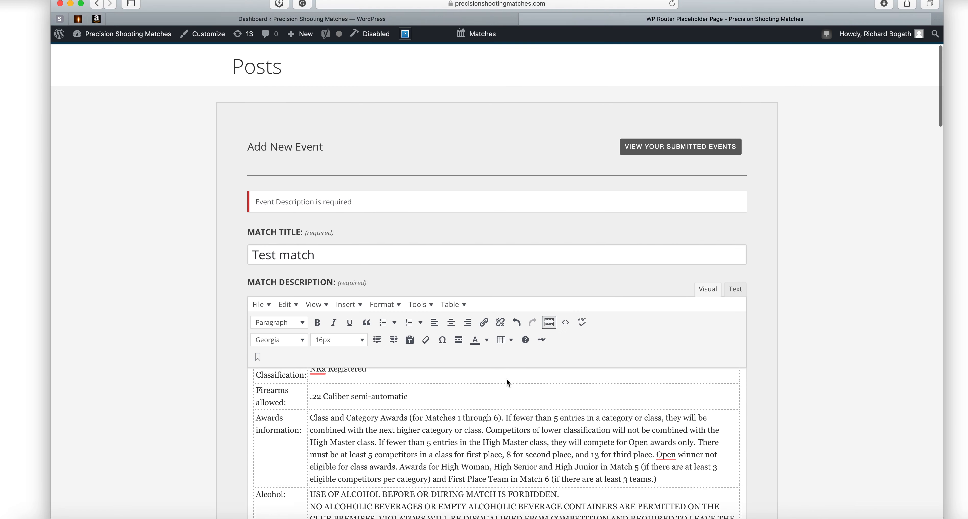
scroll(507, 378, down, 20)
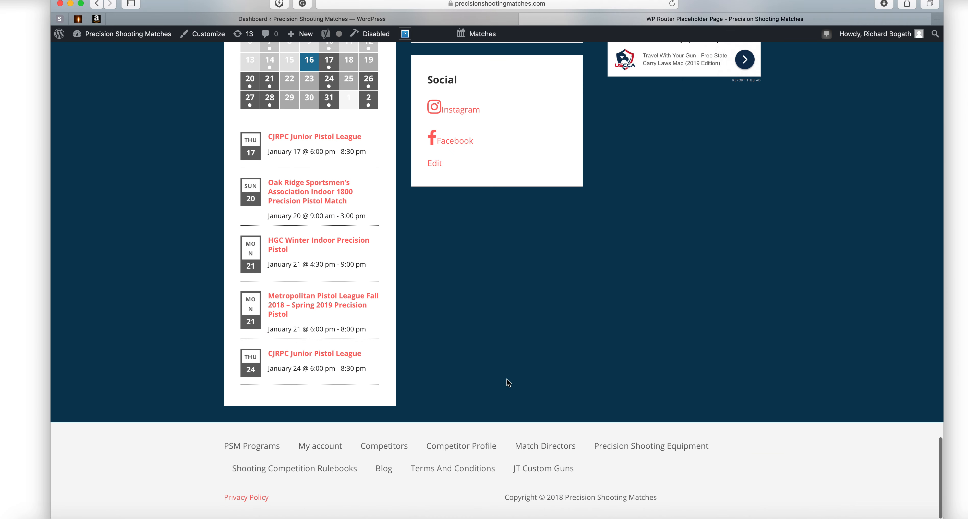
scroll(506, 379, up, 10)
scroll(506, 380, down, 1)
click(503, 438)
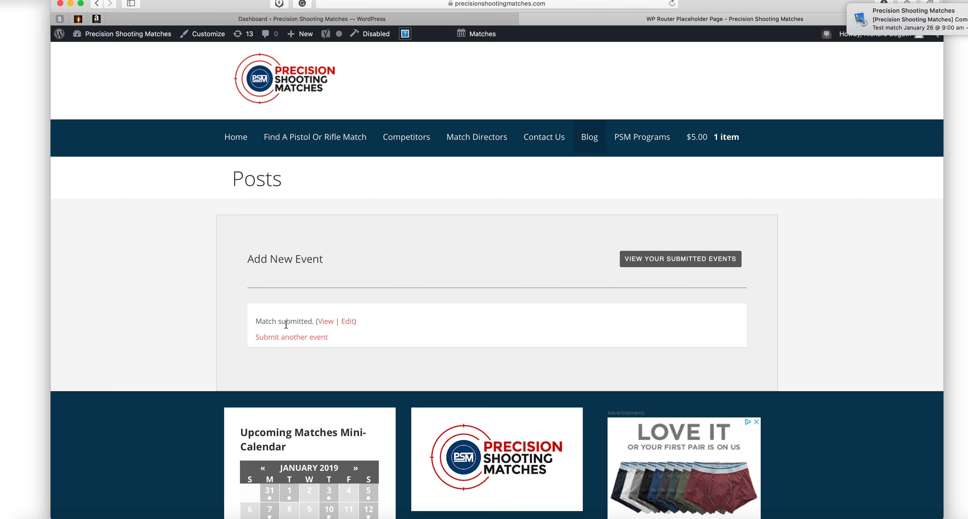
View the submitted Test match's public page down to its two 20-place RSVP registrations.
click(325, 322)
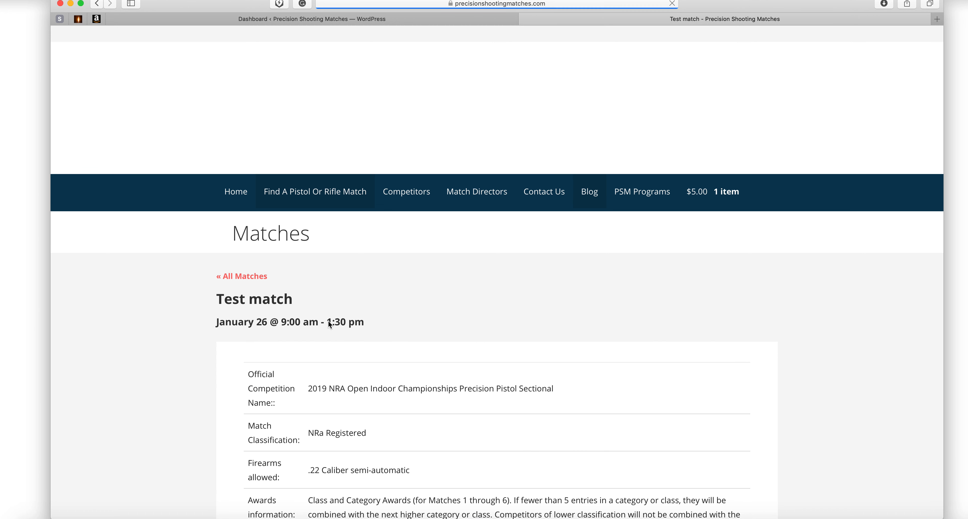
scroll(468, 339, down, 5)
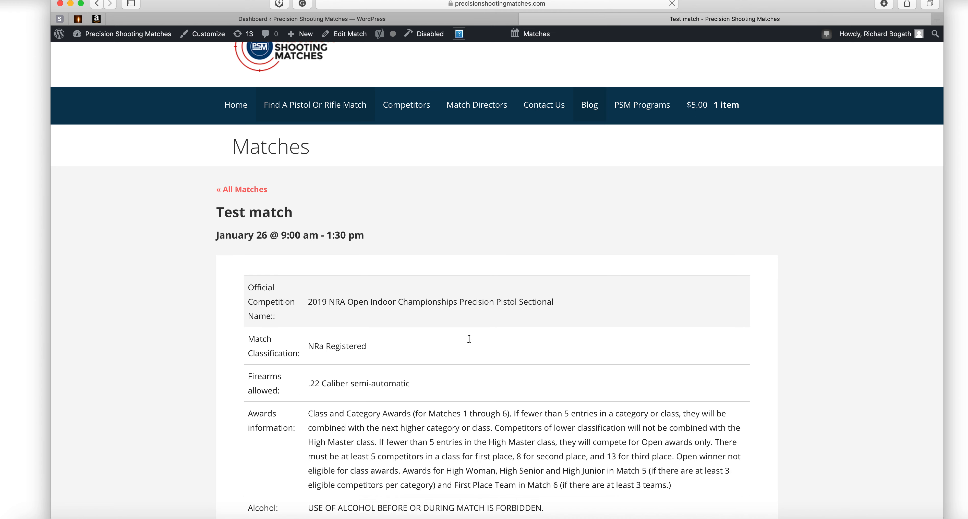
scroll(469, 338, down, 2)
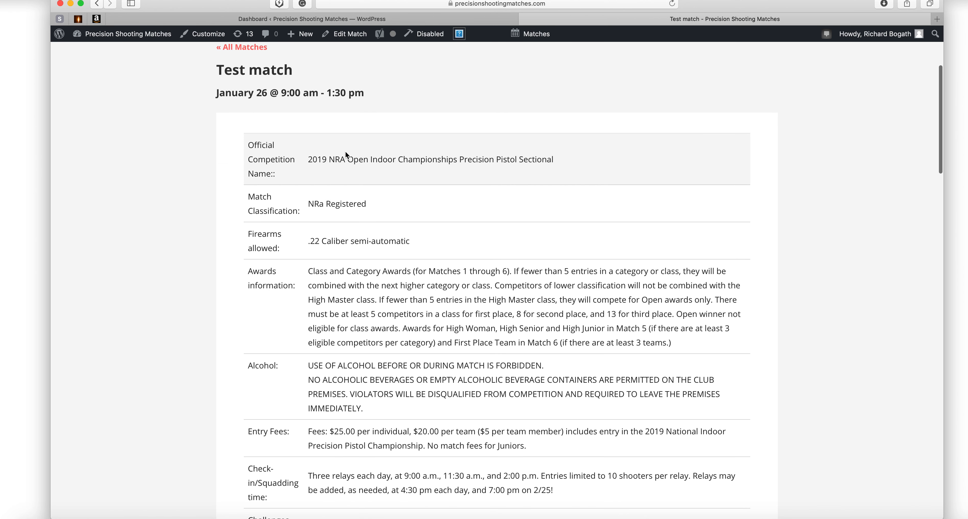
scroll(346, 149, down, 5)
scroll(349, 153, down, 7)
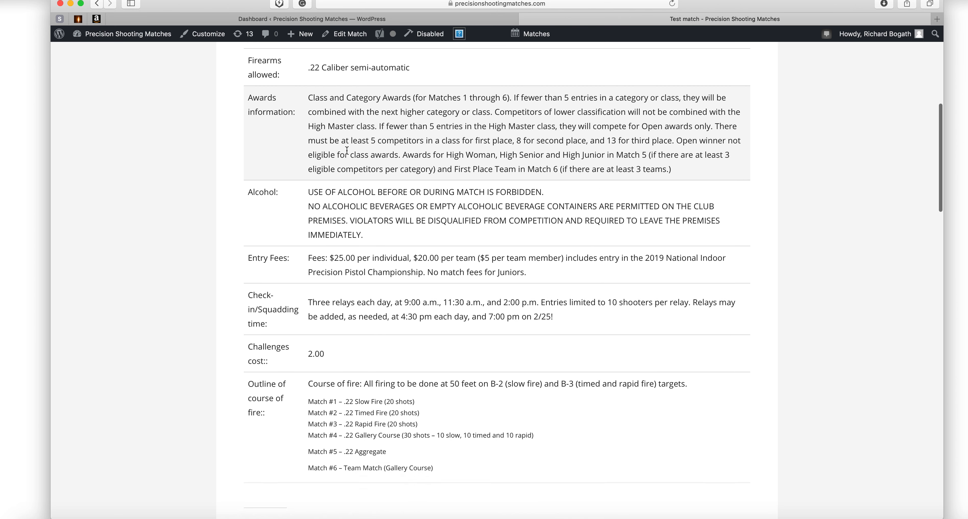
scroll(347, 150, down, 9)
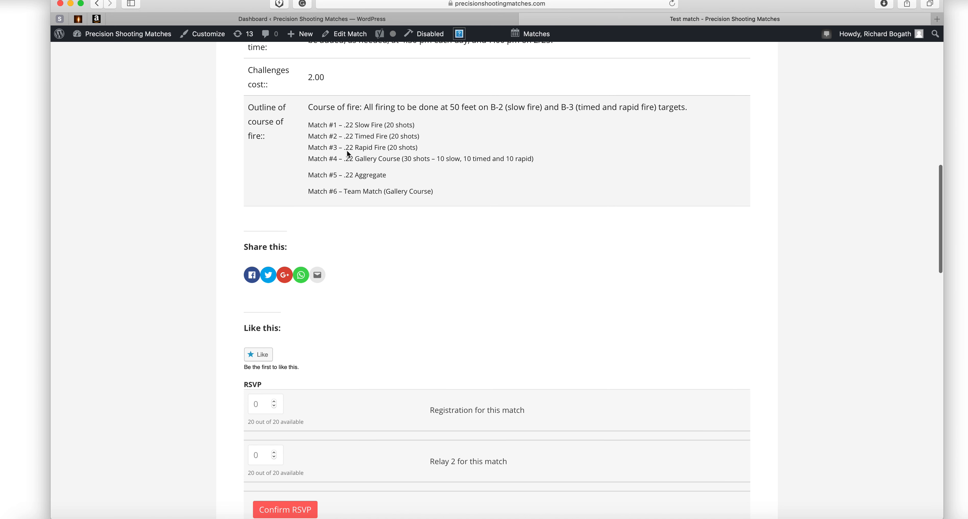
scroll(424, 208, down, 3)
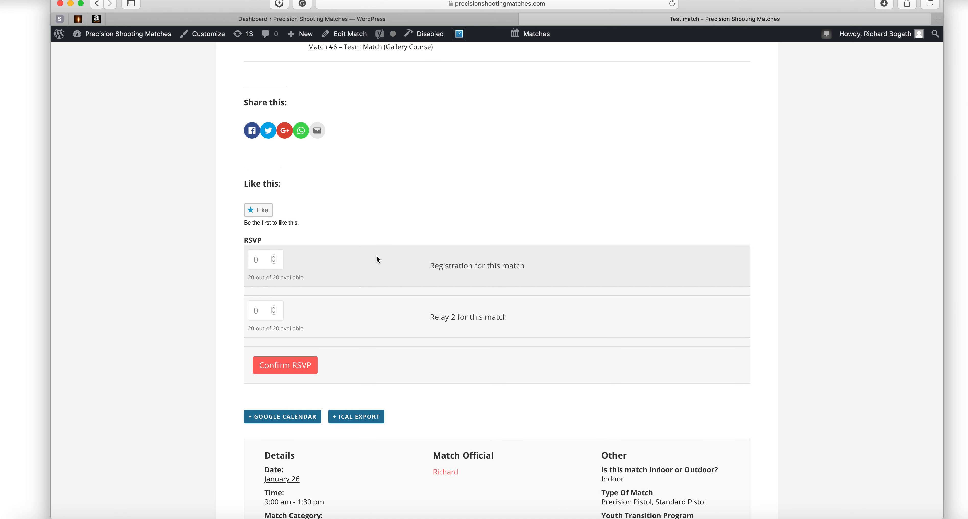
Confirm one RSVP for 'Registration for this match', leaving Relay 2 at 0.
click(274, 258)
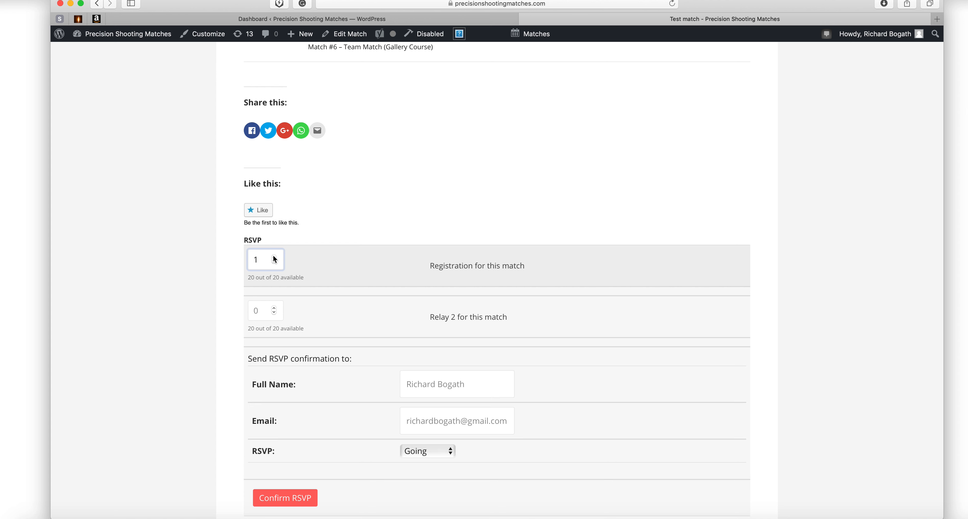
click(274, 262)
click(274, 308)
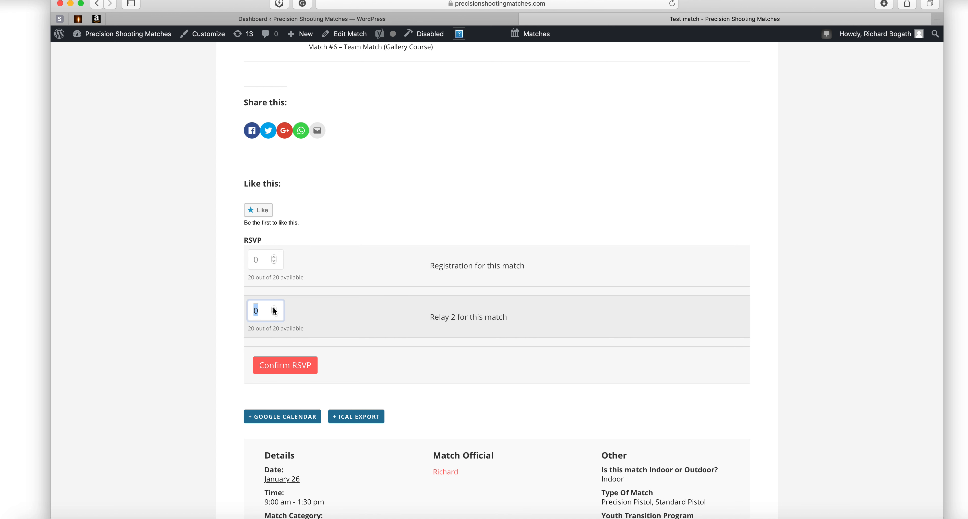
click(274, 313)
scroll(372, 302, down, 2)
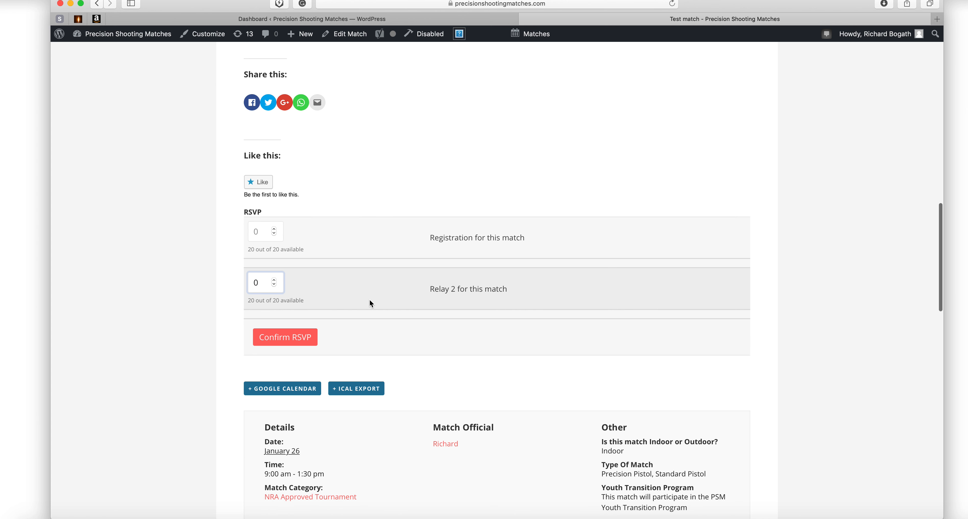
click(274, 227)
scroll(353, 383, down, 3)
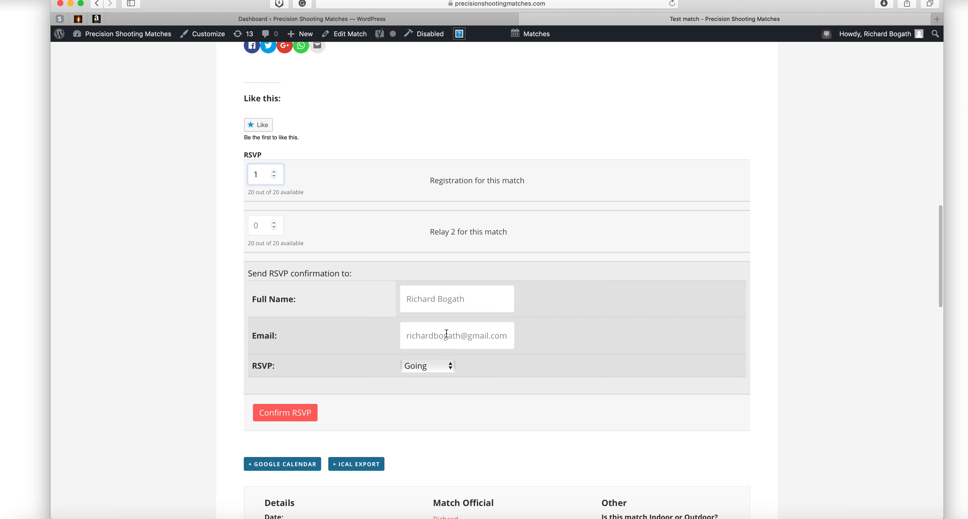
click(291, 415)
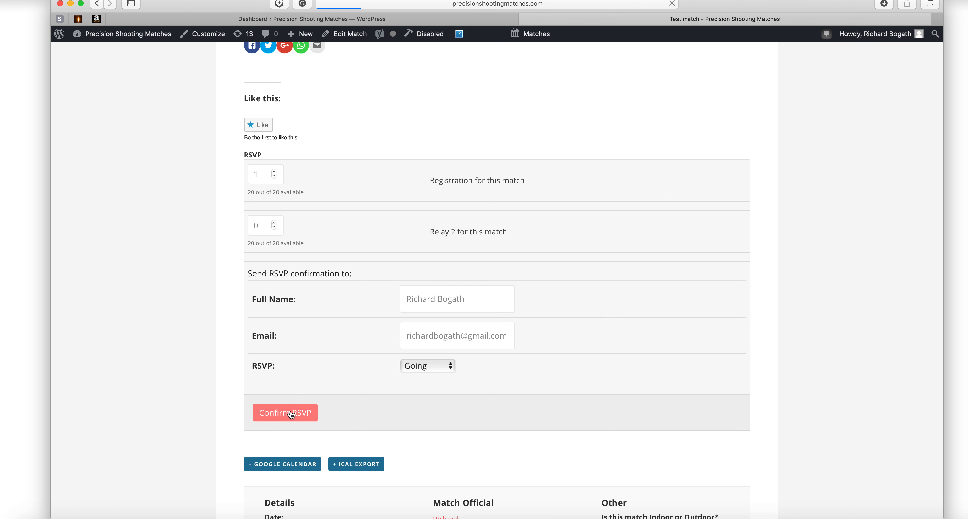
scroll(317, 350, down, 10)
scroll(317, 350, down, 9)
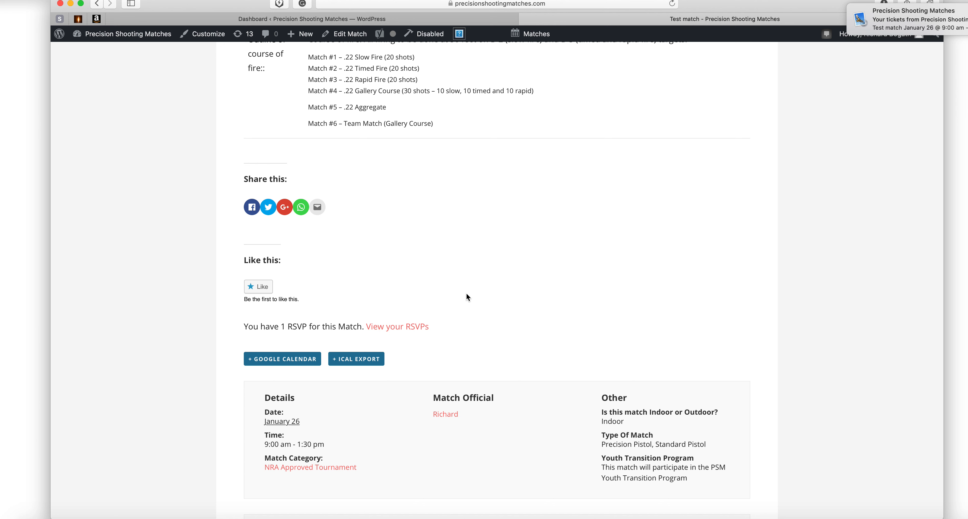
scroll(468, 295, down, 6)
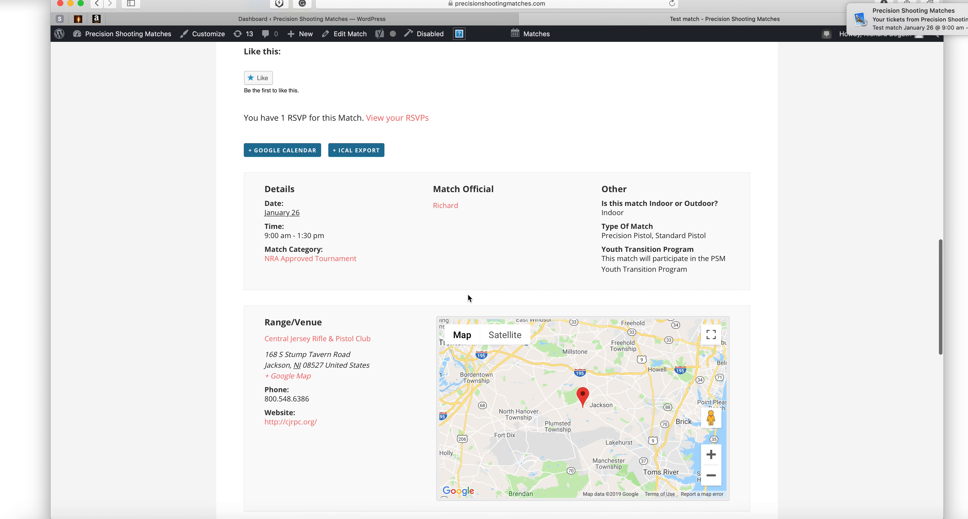
scroll(457, 188, down, 1)
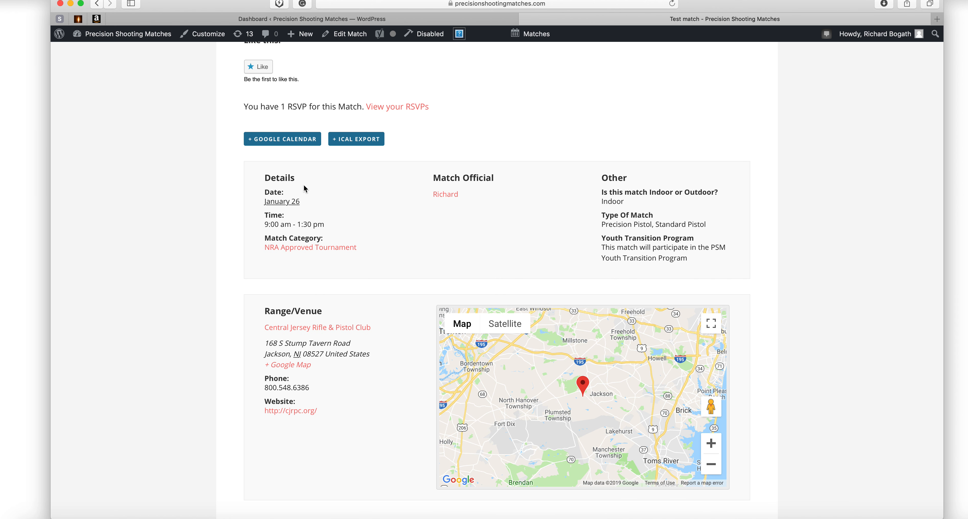
scroll(622, 177, down, 1)
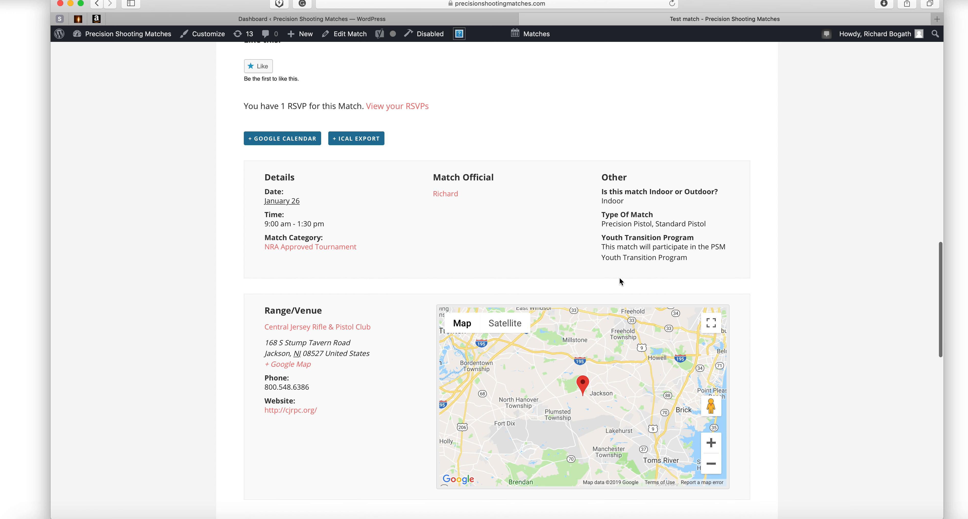
scroll(566, 257, down, 3)
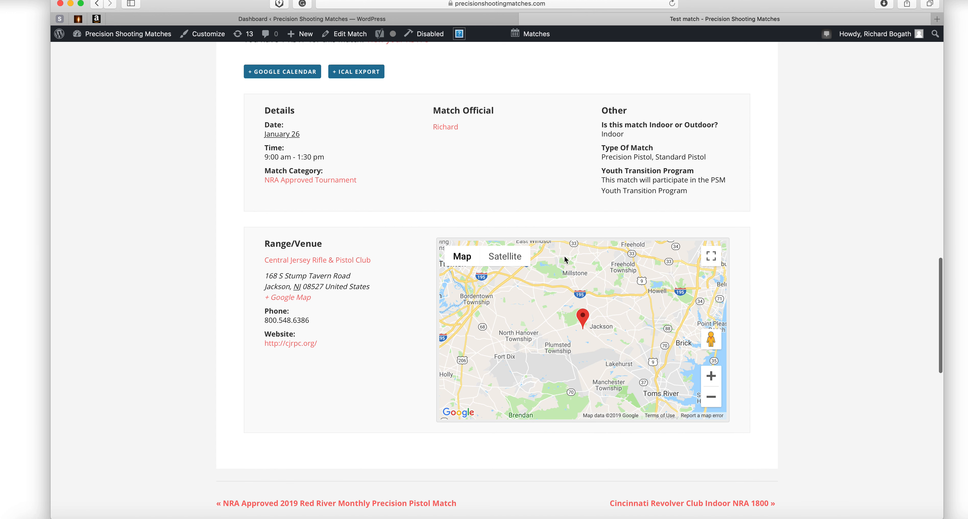
scroll(565, 259, down, 1)
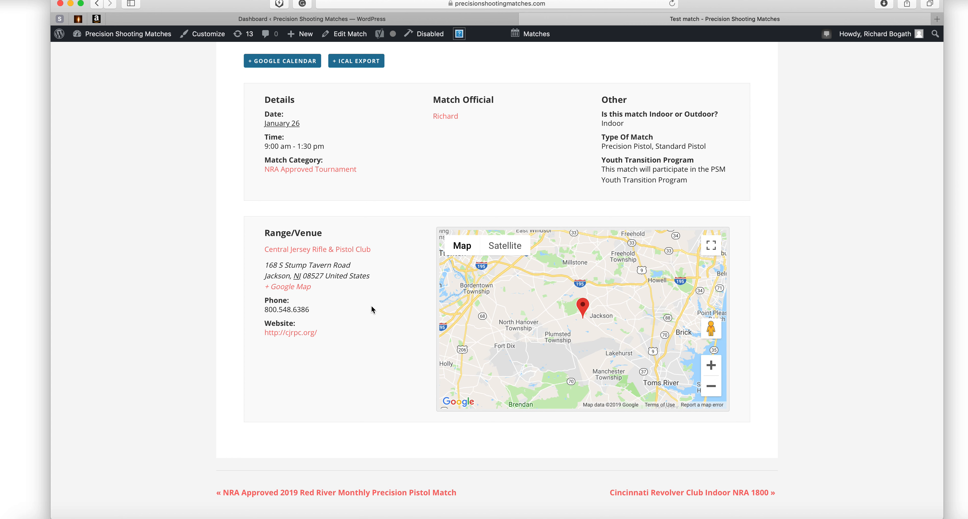
scroll(372, 307, up, 5)
scroll(373, 309, up, 5)
scroll(374, 309, down, 8)
scroll(374, 309, up, 1)
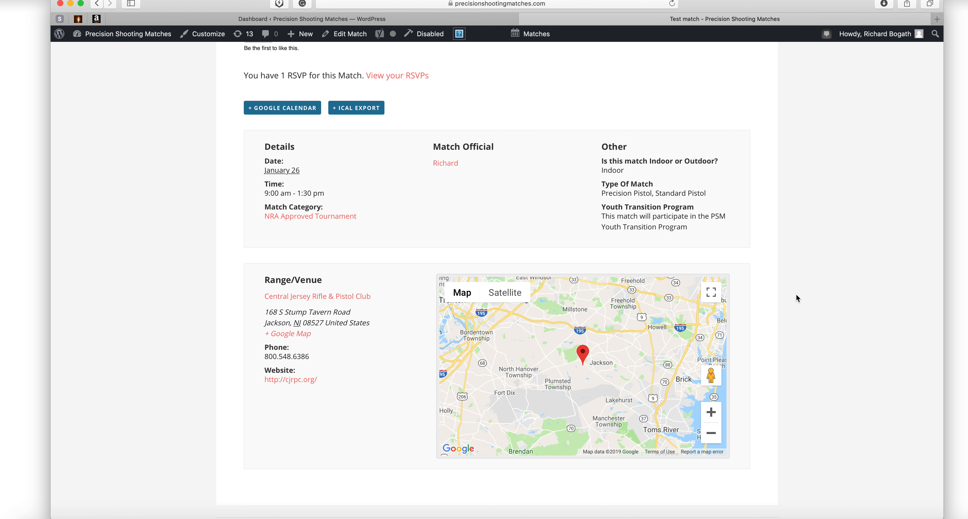
scroll(796, 295, up, 20)
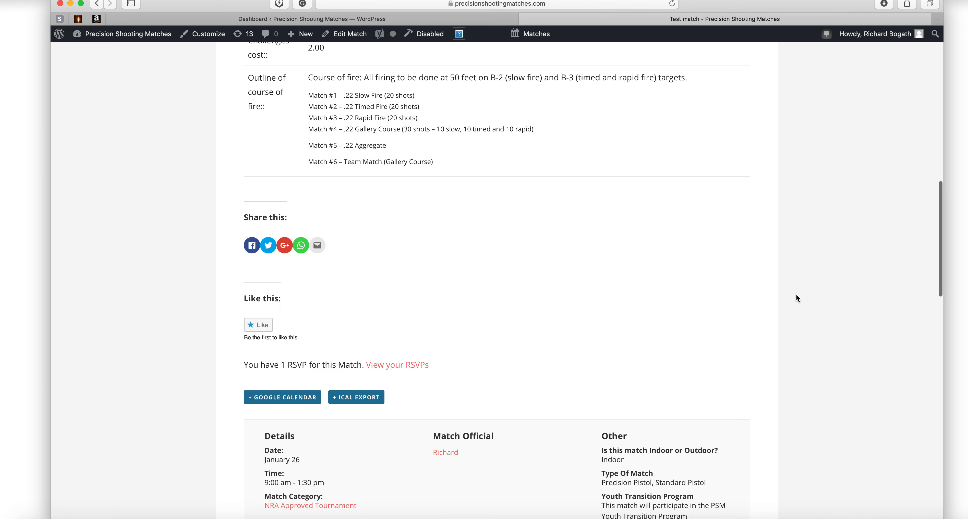